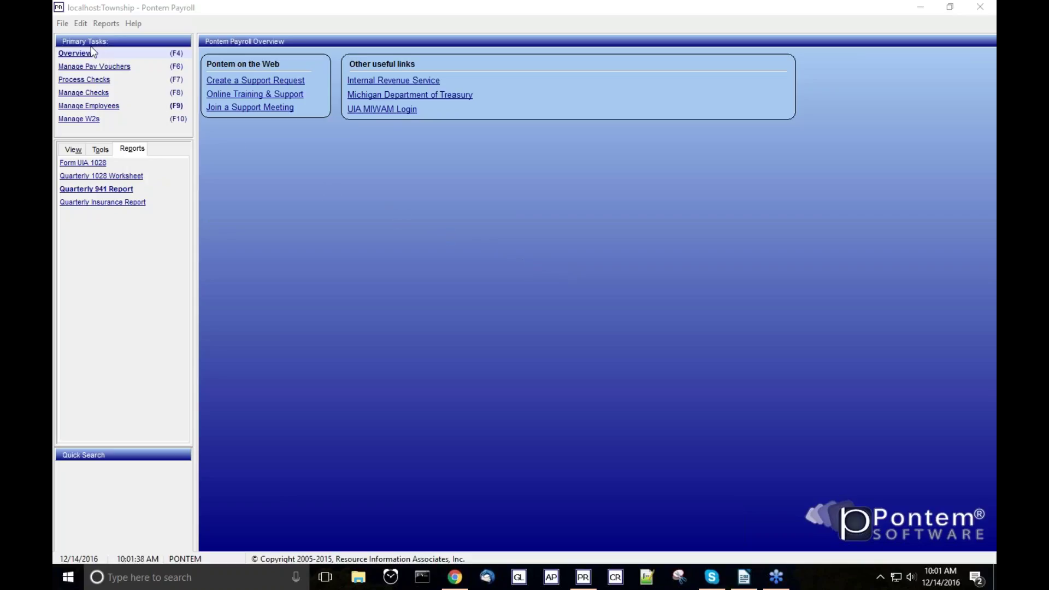
- Open the Create W2s tool in W2 management
{"action": "left_click", "coordinate": [81, 119]}
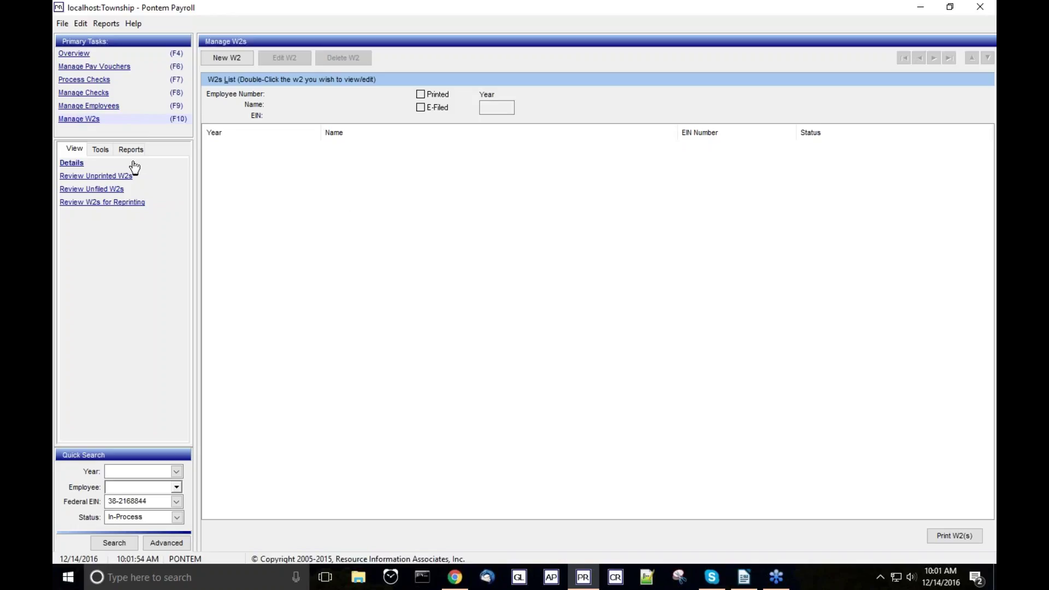
{"action": "left_click", "coordinate": [102, 153]}
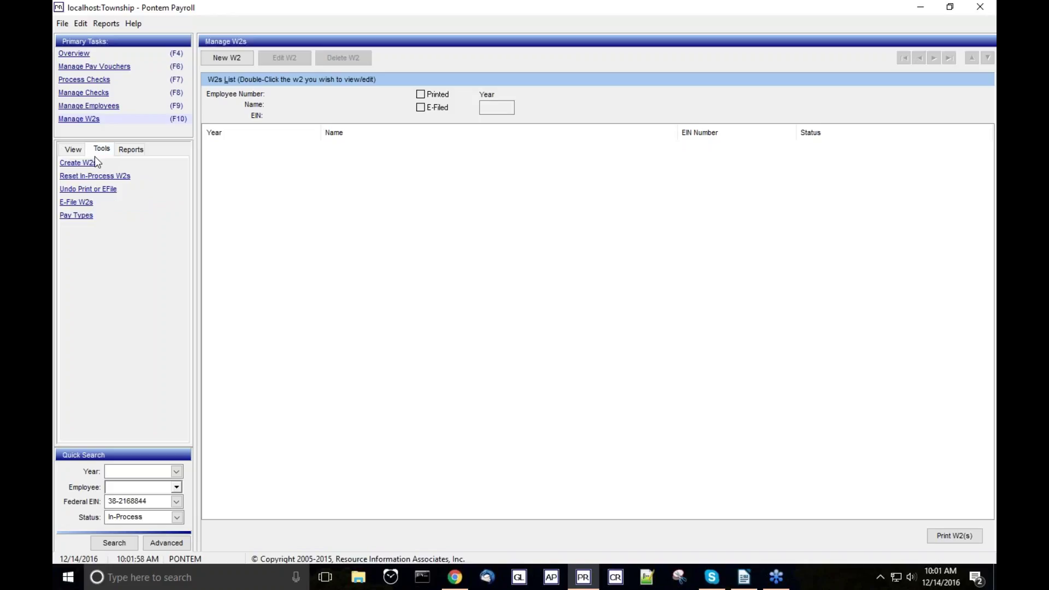
{"action": "left_click", "coordinate": [83, 166]}
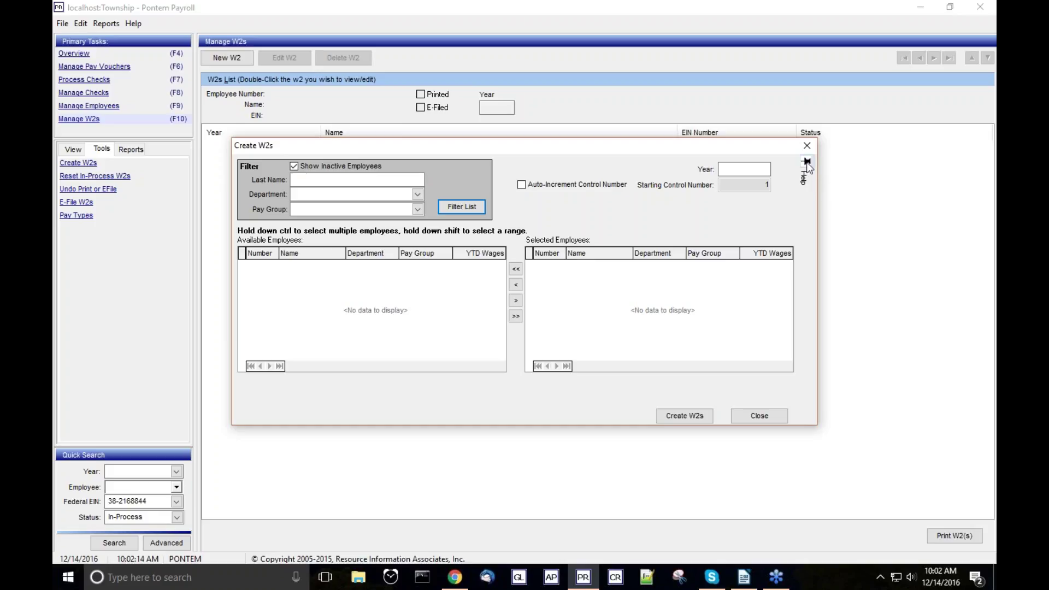
- Show the help text for creating W2s, read the filter and control number instructions, and hide it again
{"action": "left_click", "coordinate": [808, 163]}
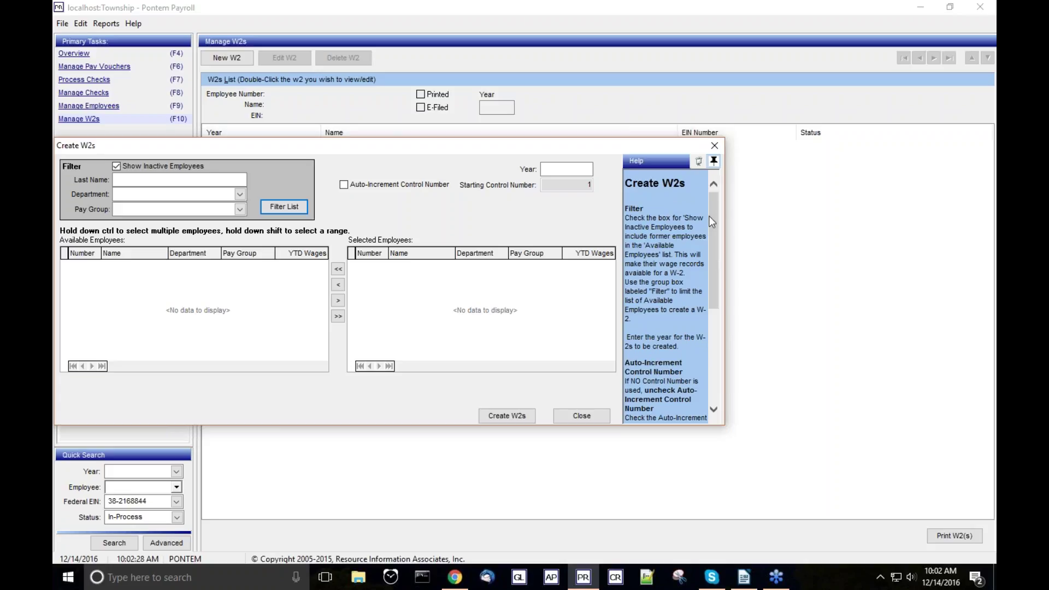
{"action": "left_click_drag", "start_coordinate": [710, 215], "coordinate": [718, 171]}
{"action": "left_click", "coordinate": [714, 161]}
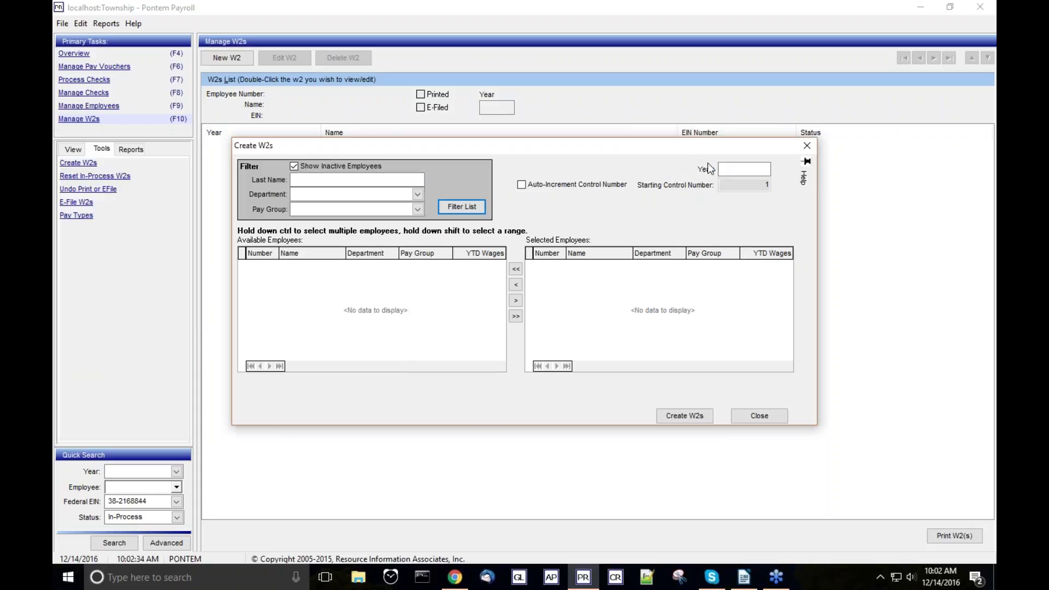
- Try to set the W2 creation year to 2013 without changing the employee filter
{"action": "left_click", "coordinate": [741, 164]}
{"action": "left_click", "coordinate": [736, 167]}
{"action": "type", "text": "2013"}
{"action": "left_click", "coordinate": [521, 185]}
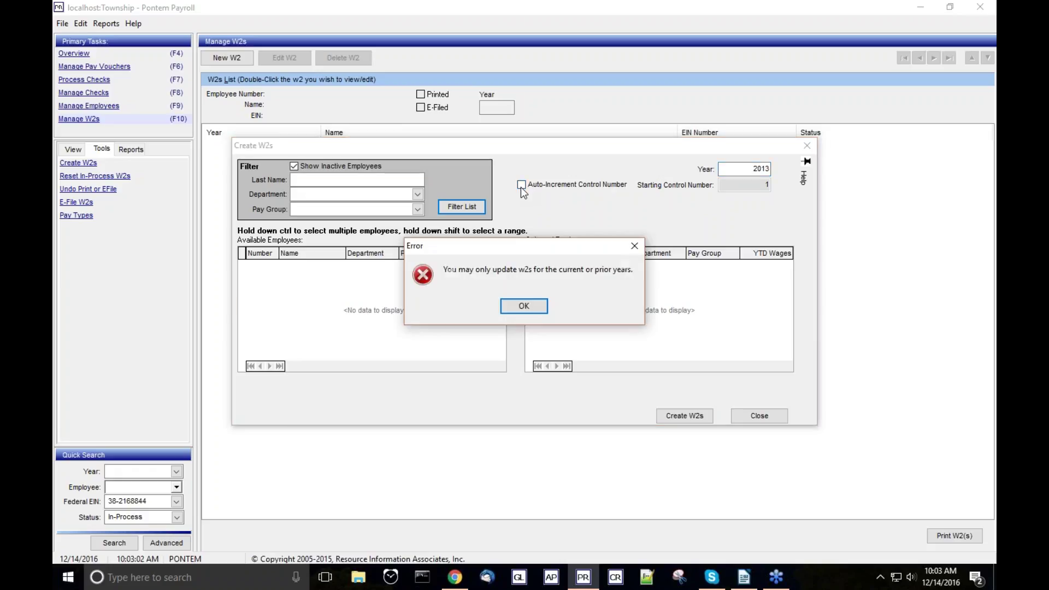
{"action": "left_click", "coordinate": [524, 307]}
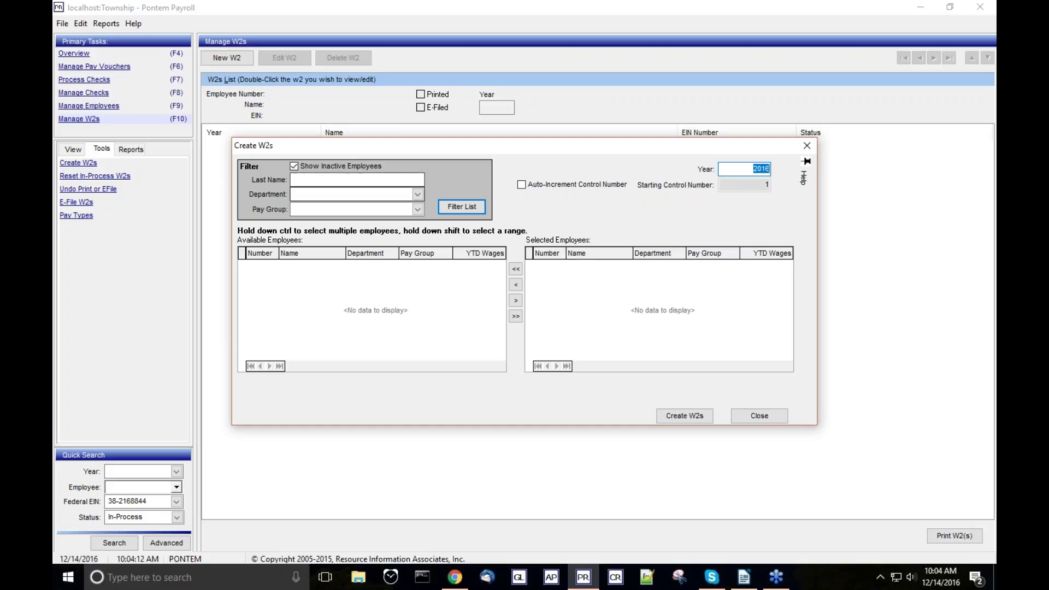
- Create 2016 W2s for all available employees, including inactive ones, and close the creation dialog
{"action": "left_click", "coordinate": [479, 212]}
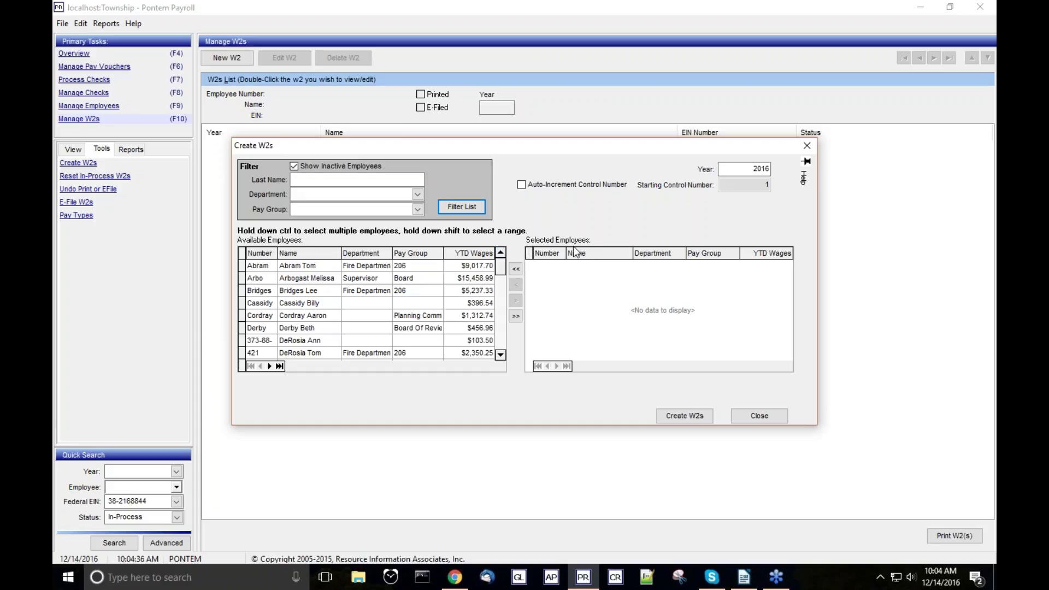
{"action": "left_click", "coordinate": [516, 318]}
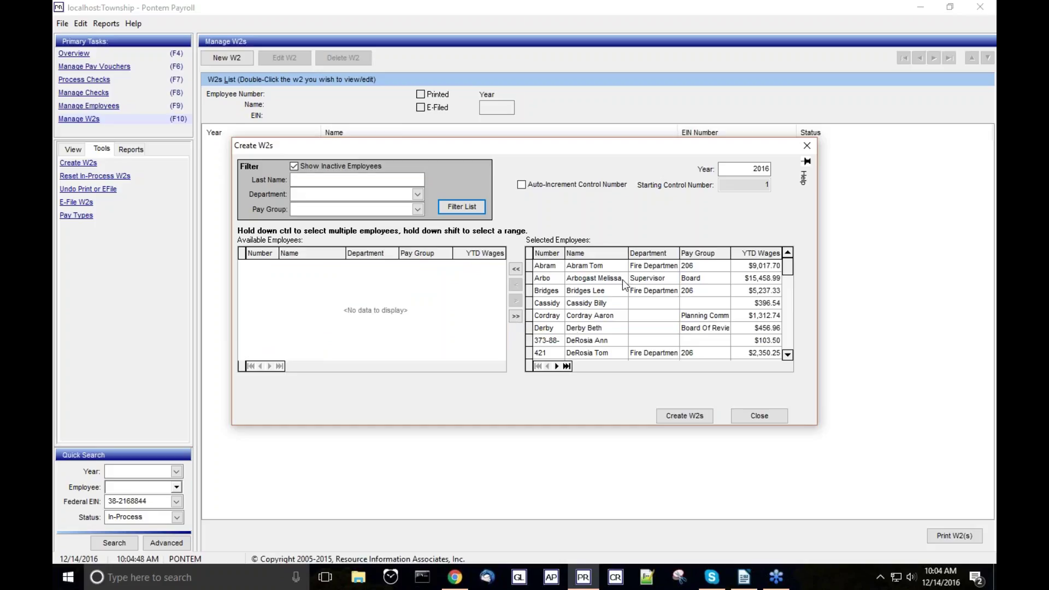
{"action": "left_click", "coordinate": [681, 418]}
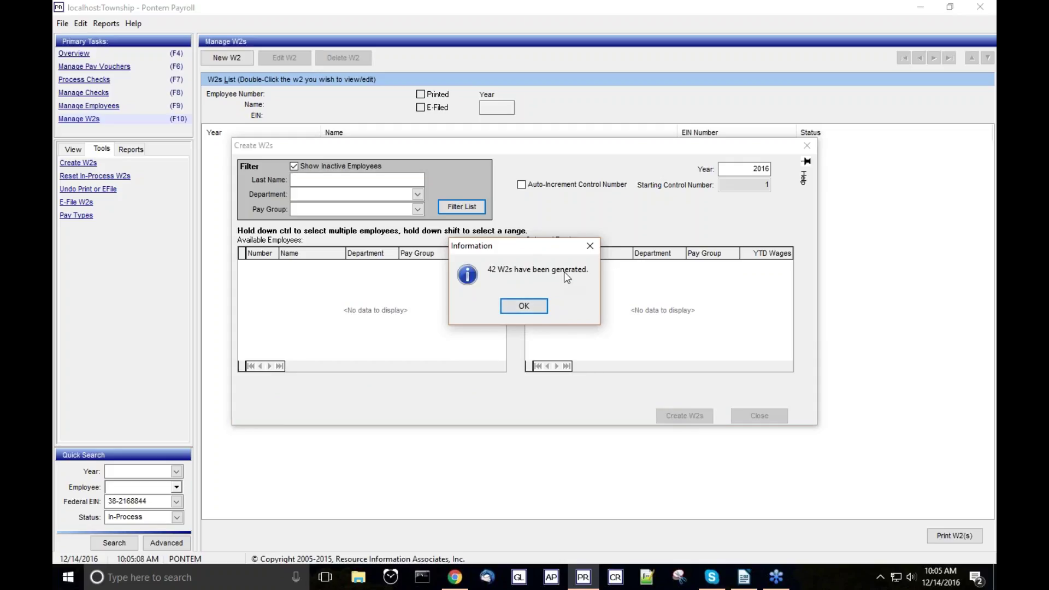
{"action": "left_click", "coordinate": [526, 307]}
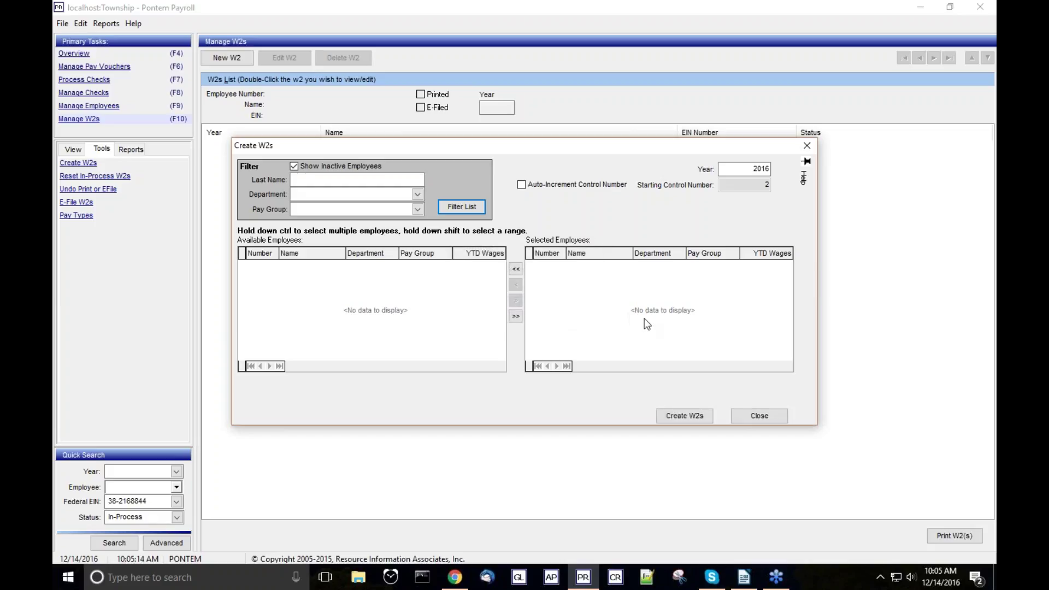
{"action": "left_click", "coordinate": [761, 417]}
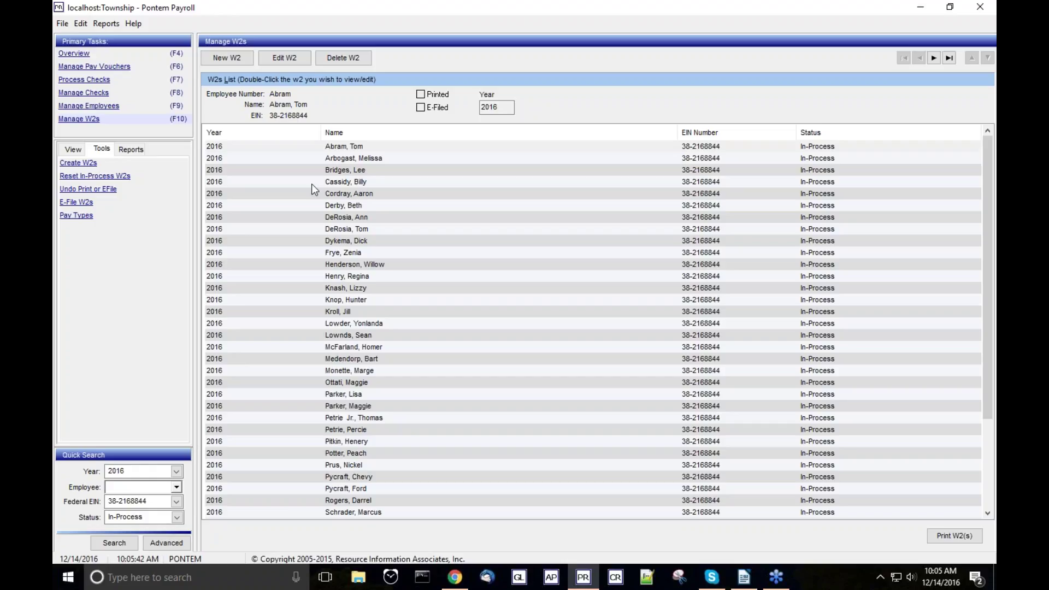
- Run the W2 Warnings Report for the 2016 In-Process W2s across all departments
{"action": "left_click", "coordinate": [135, 154]}
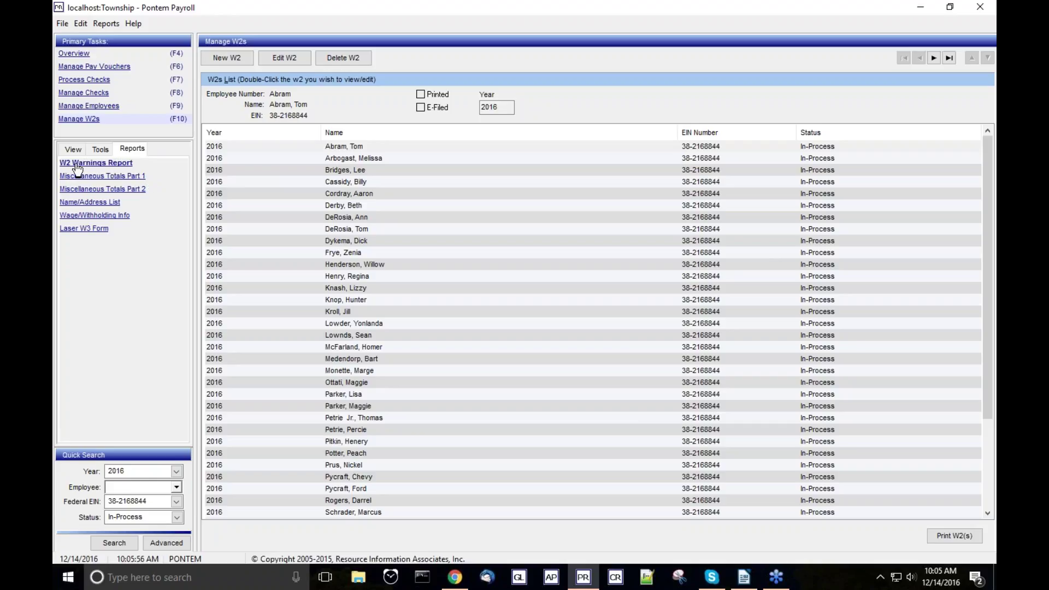
{"action": "left_click", "coordinate": [100, 164]}
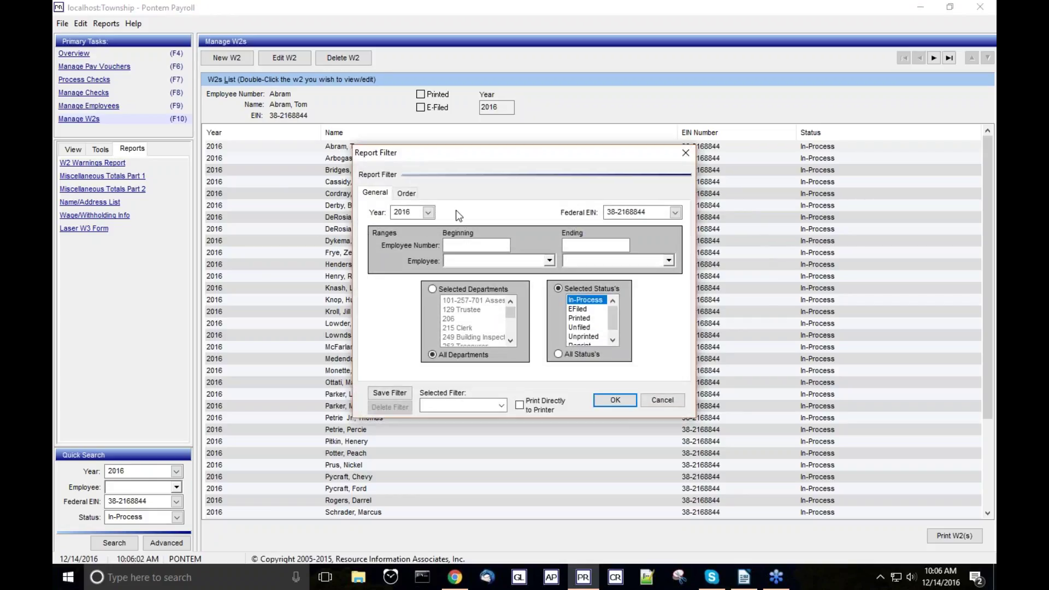
{"action": "left_click", "coordinate": [412, 215]}
{"action": "left_click", "coordinate": [615, 400]}
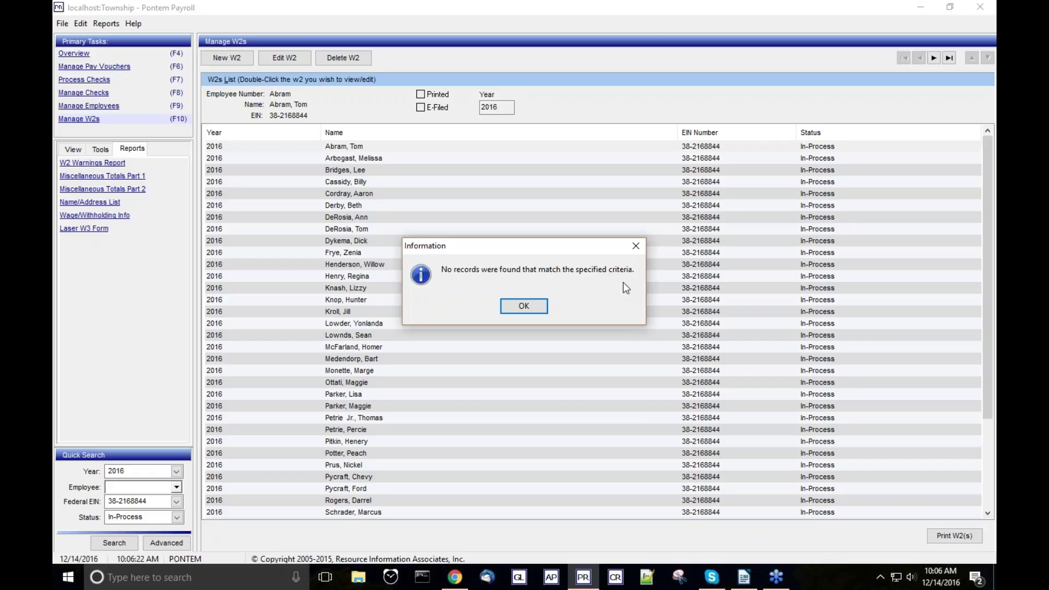
{"action": "left_click", "coordinate": [525, 307]}
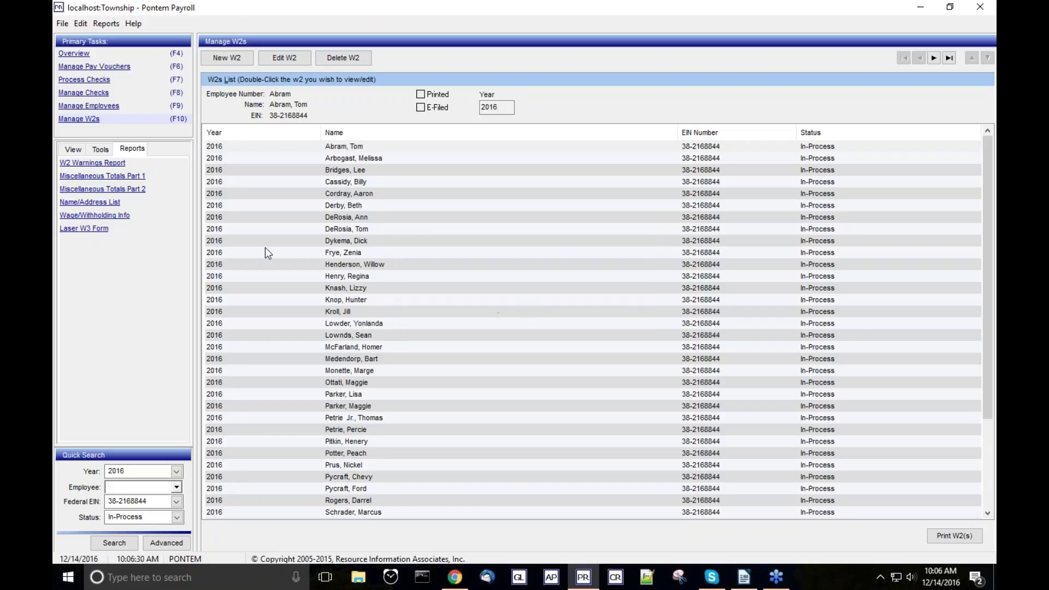
- Preview the Name/Address List report for the 2016 In-Process W2s without a notation, and close the preview
{"action": "left_click", "coordinate": [95, 205]}
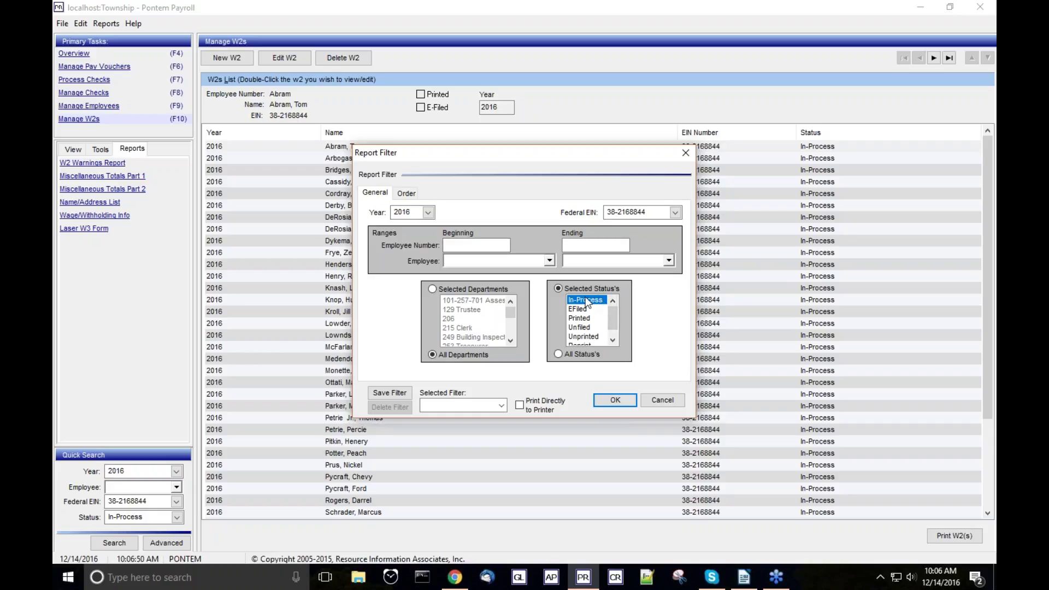
{"action": "left_click", "coordinate": [615, 400]}
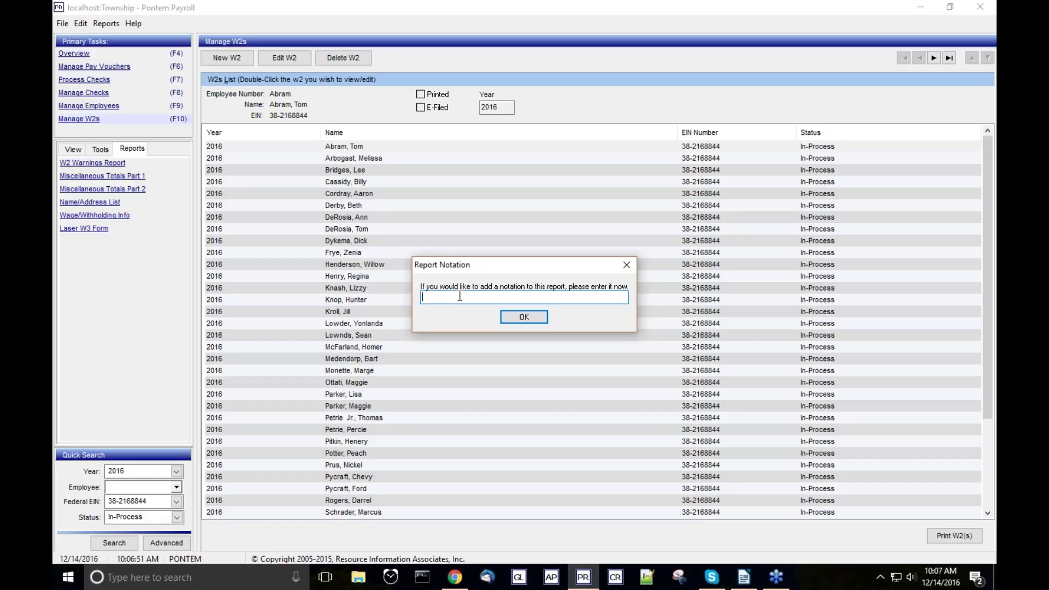
{"action": "left_click", "coordinate": [525, 318]}
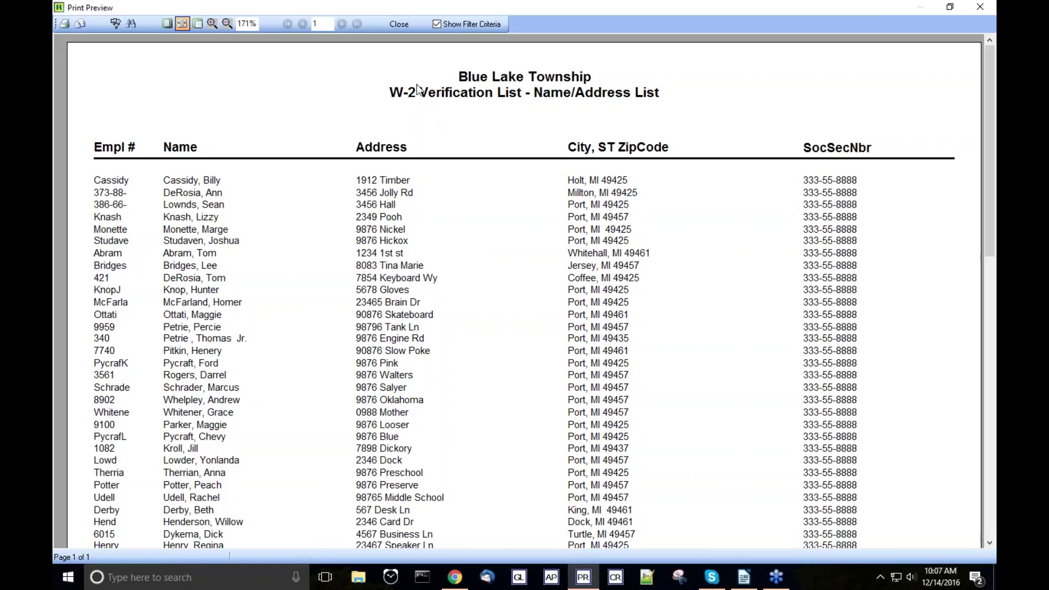
{"action": "left_click", "coordinate": [400, 24]}
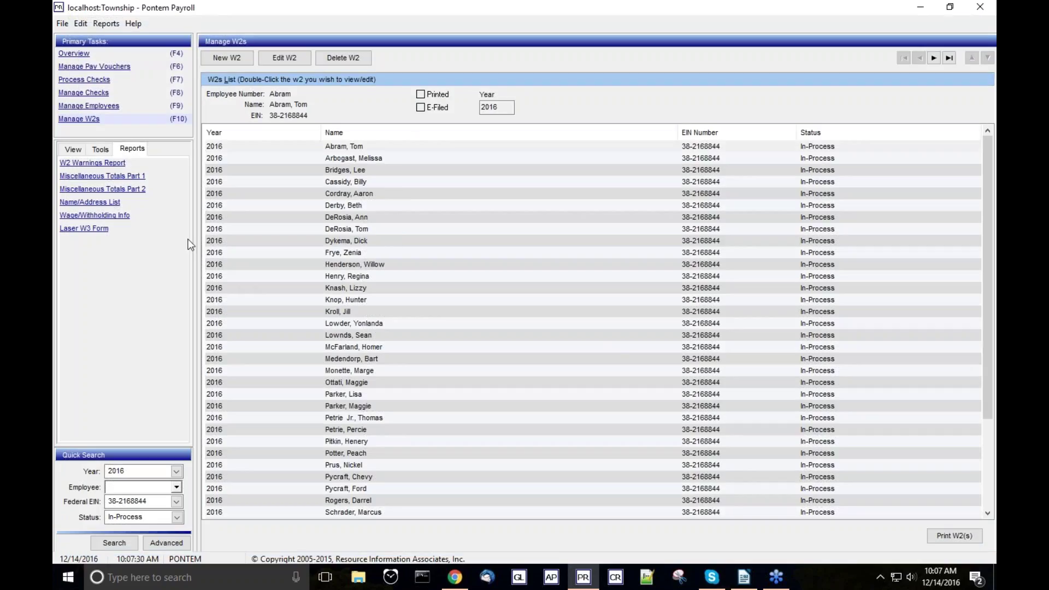
- Preview the Wage/Withholding Info report for the 2016 In-Process W2s without a notation, and close the preview
{"action": "left_click", "coordinate": [113, 216]}
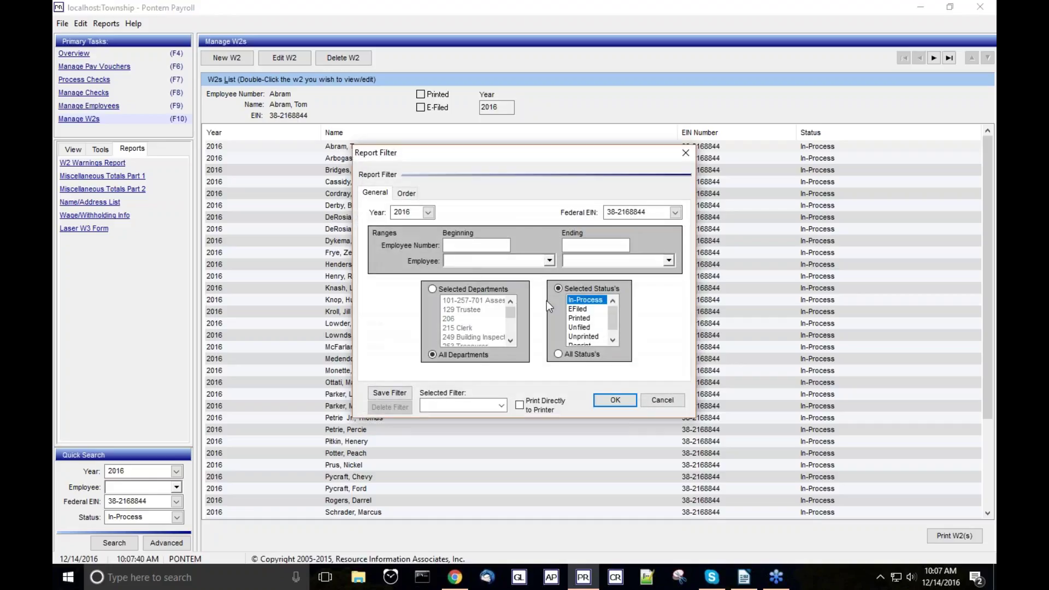
{"action": "left_click", "coordinate": [617, 402]}
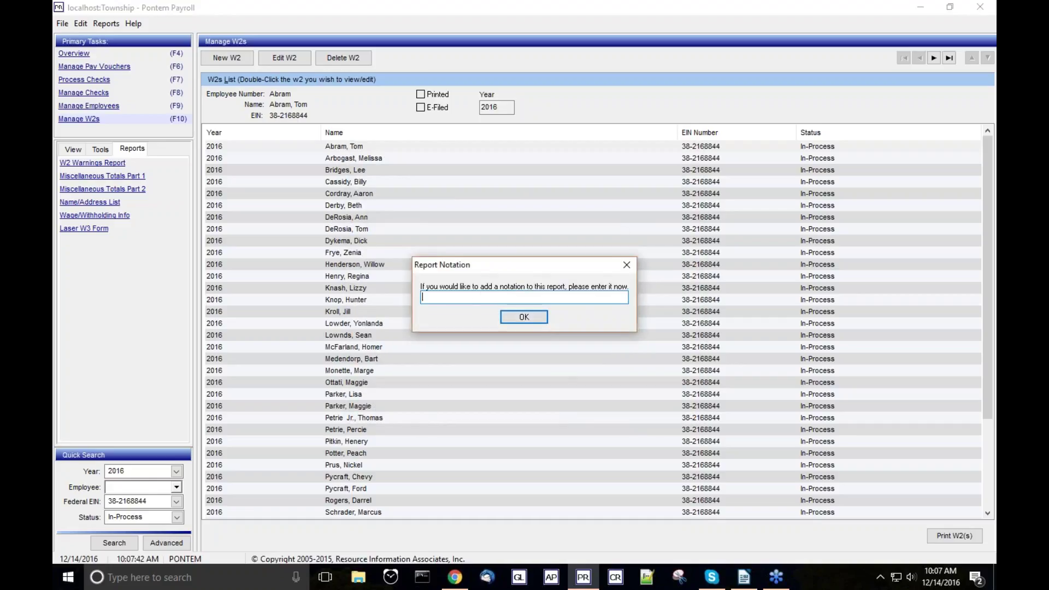
{"action": "left_click", "coordinate": [531, 319]}
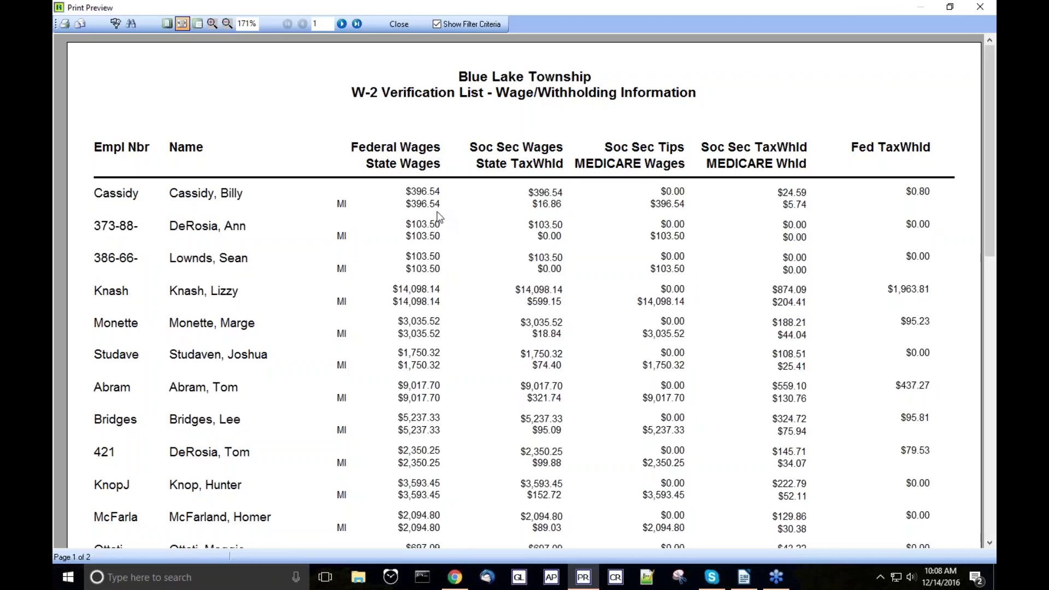
{"action": "left_click", "coordinate": [399, 25]}
{"action": "left_click", "coordinate": [400, 25]}
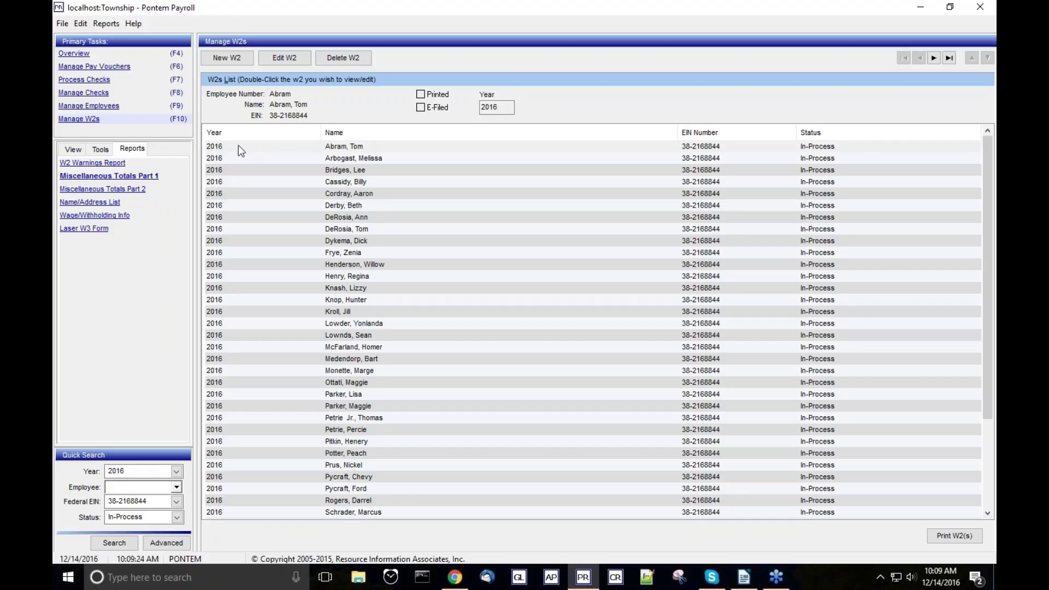
- Open the first W2 in the list and review its employee details, totals, state and other amounts, and employer information
{"action": "double_click", "coordinate": [402, 147]}
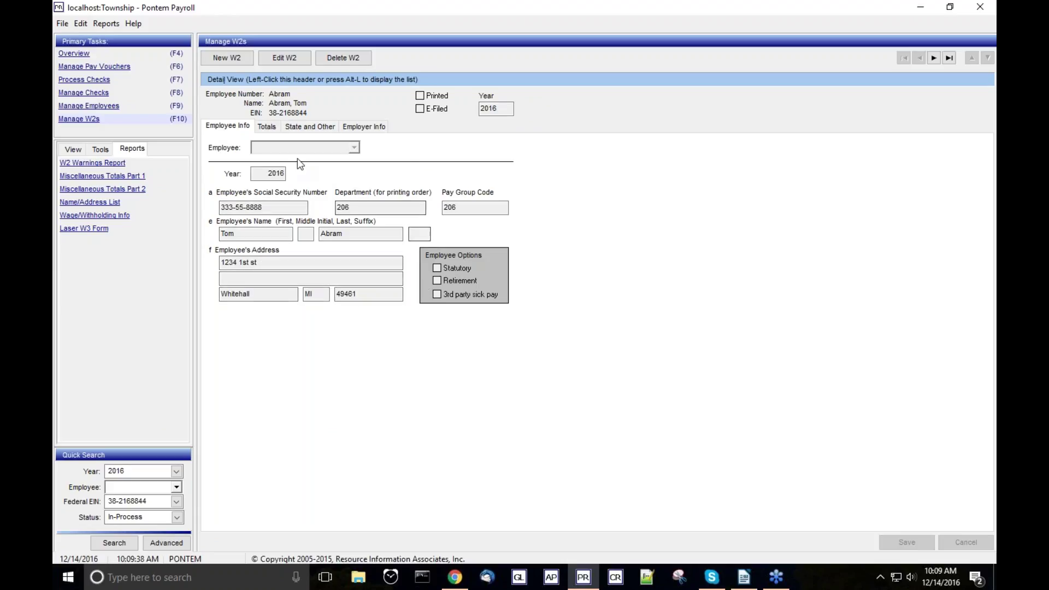
{"action": "left_click", "coordinate": [268, 128]}
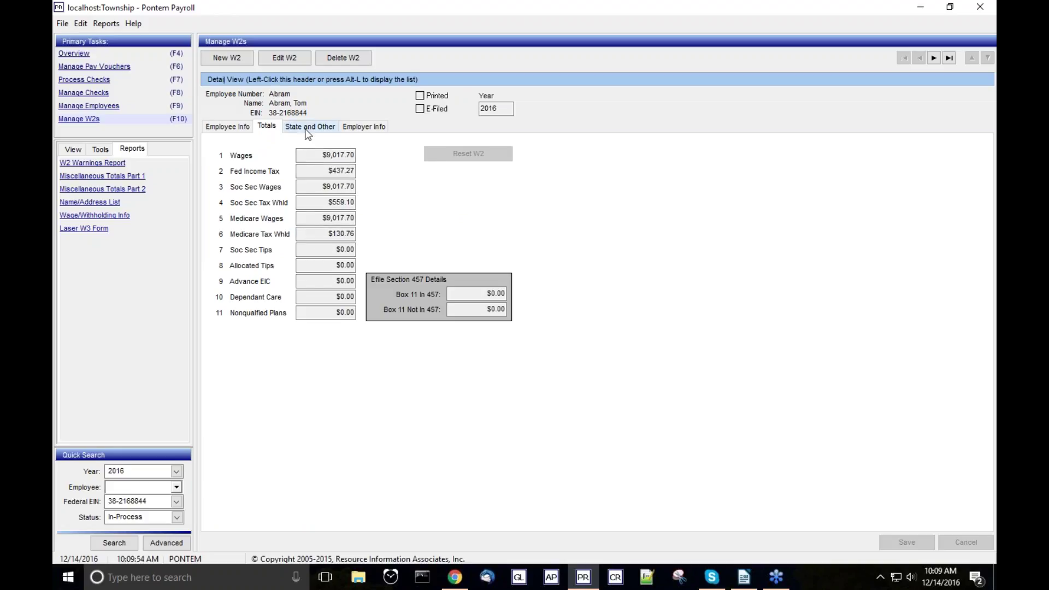
{"action": "left_click", "coordinate": [324, 131]}
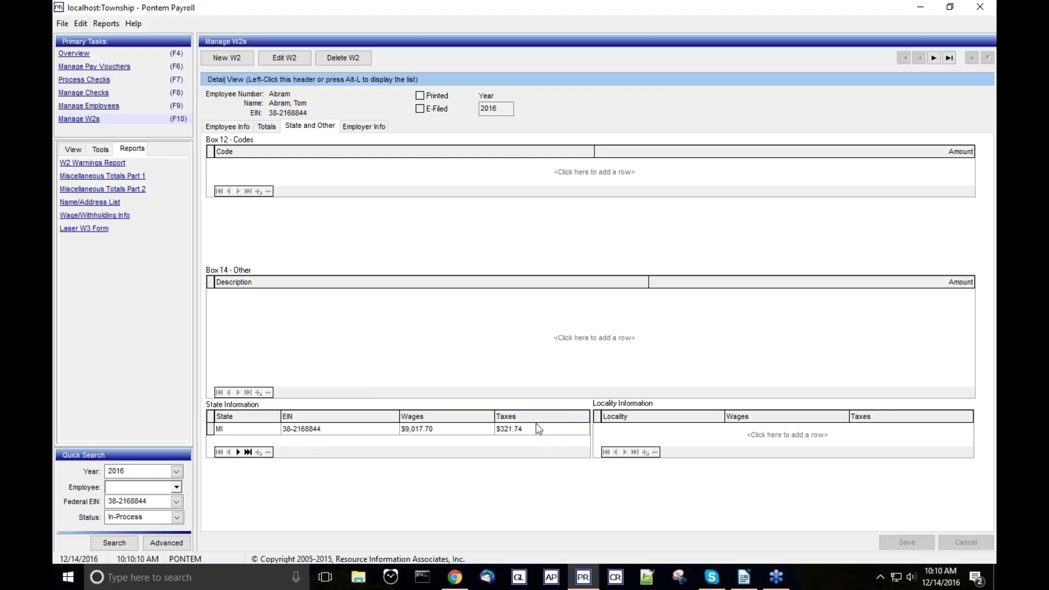
{"action": "left_click", "coordinate": [364, 126]}
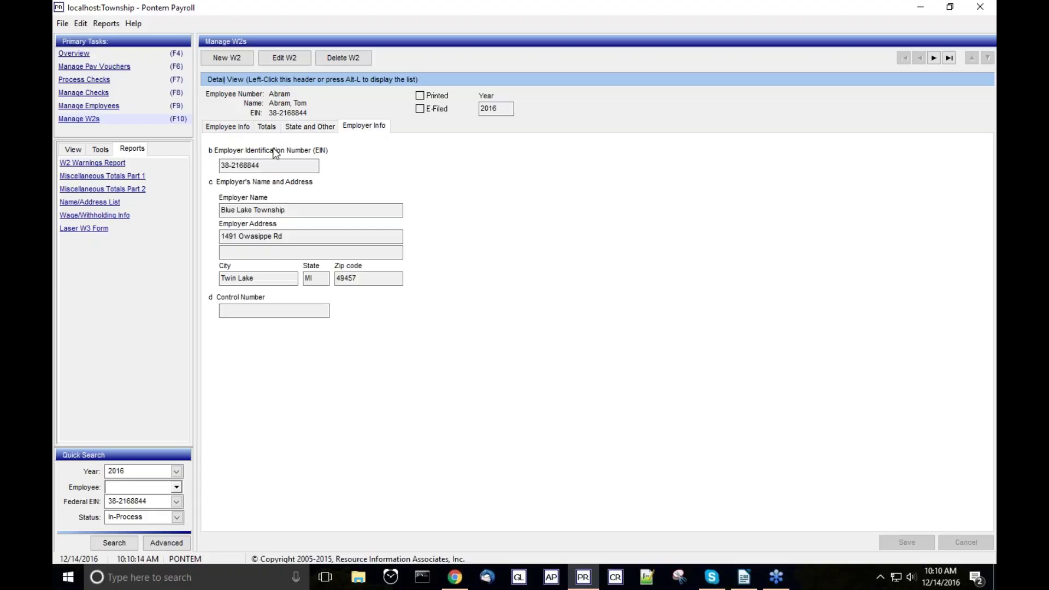
{"action": "left_click", "coordinate": [305, 129]}
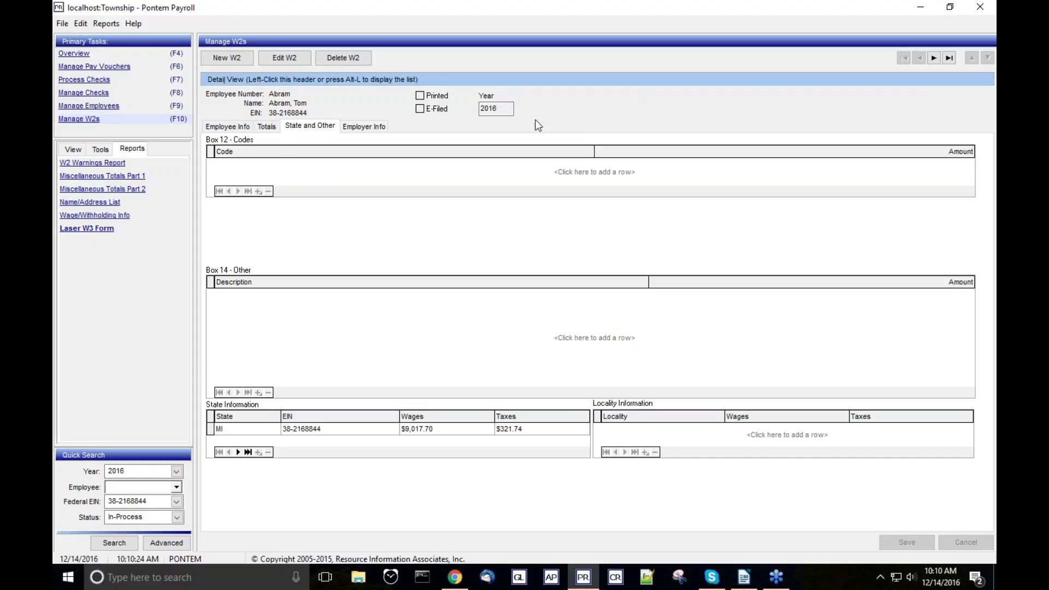
{"action": "left_click", "coordinate": [244, 127]}
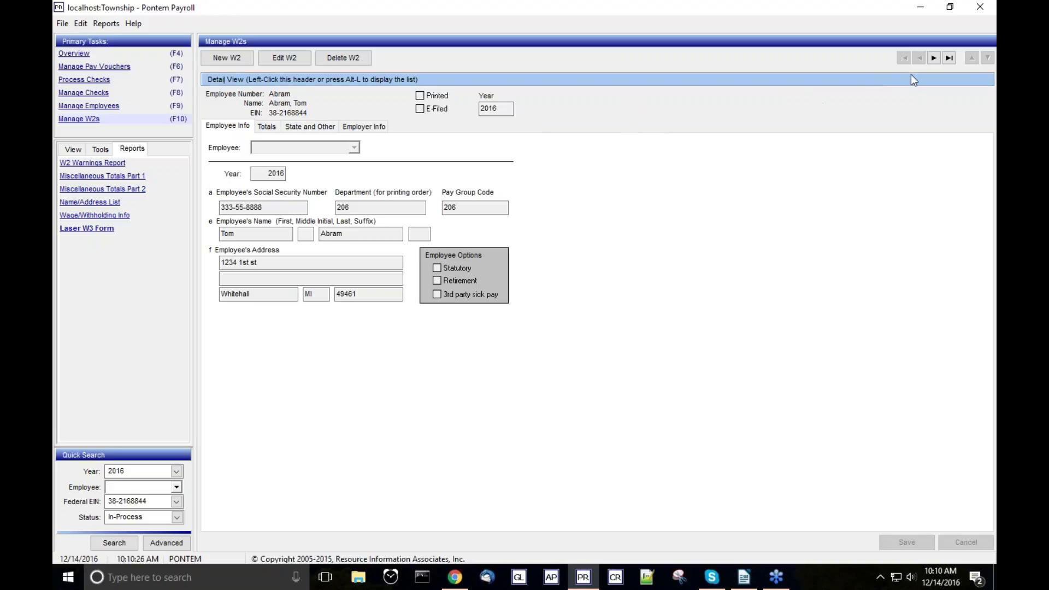
- Browse forward through the employee information of the next four W2 records
{"action": "left_click", "coordinate": [934, 59]}
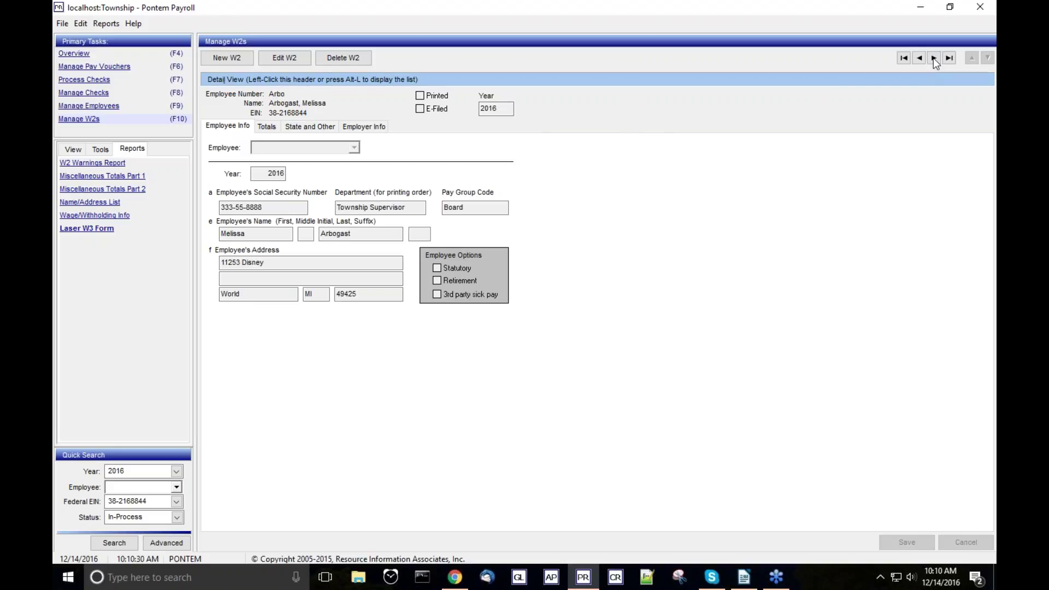
{"action": "left_click", "coordinate": [933, 58]}
{"action": "left_click", "coordinate": [933, 58]}
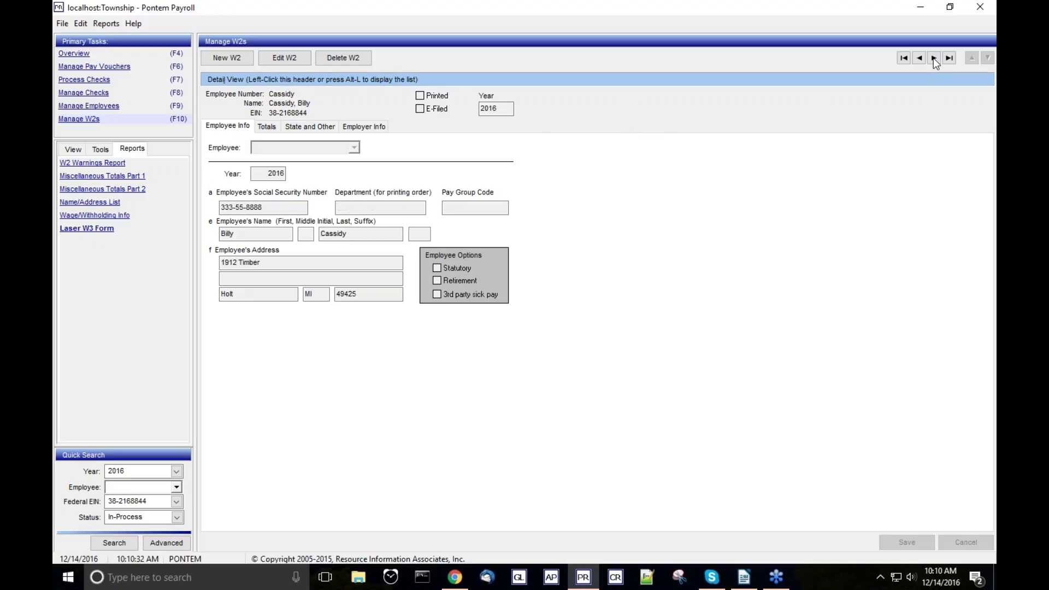
{"action": "left_click", "coordinate": [933, 58]}
- Check the wage and tax totals of the current W2 and the four following records, and return to the W2 list
{"action": "left_click", "coordinate": [277, 130]}
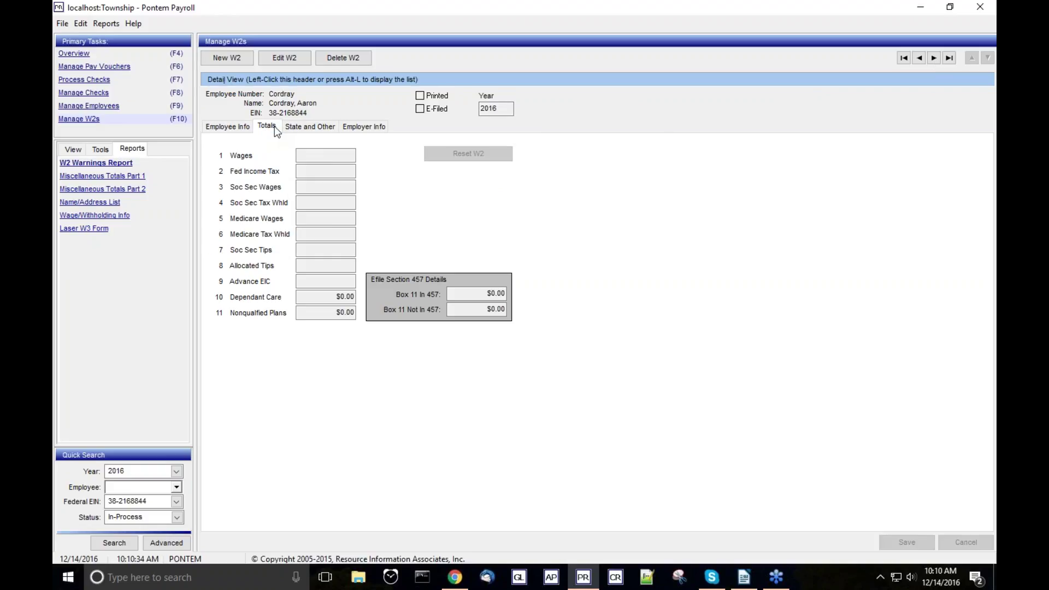
{"action": "left_click", "coordinate": [935, 58]}
{"action": "left_click", "coordinate": [934, 58]}
{"action": "left_click", "coordinate": [935, 58]}
{"action": "left_click", "coordinate": [935, 58]}
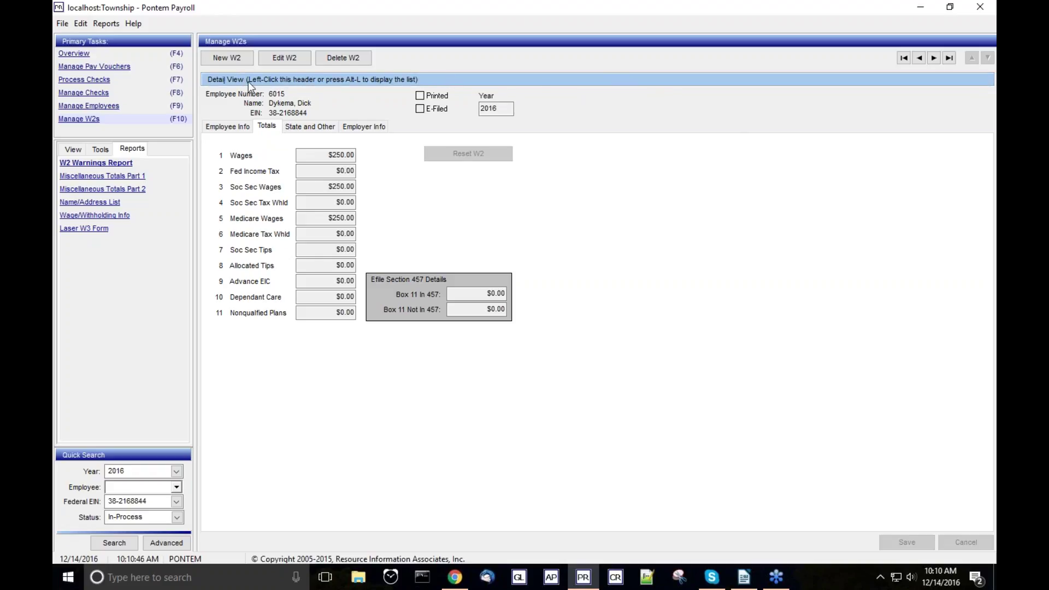
{"action": "left_click", "coordinate": [426, 80]}
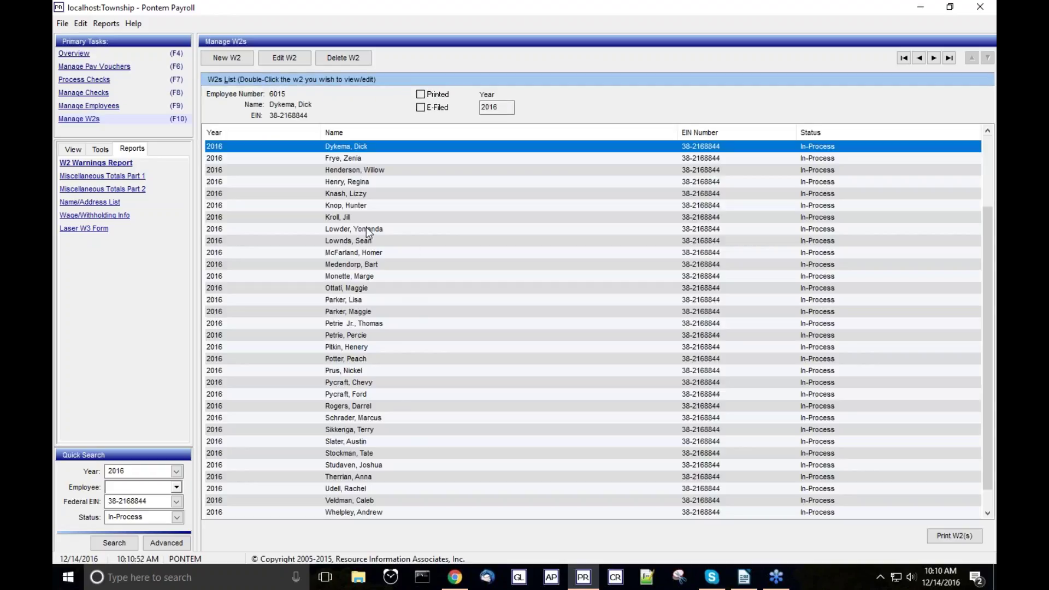
- Open the fifth visible W2 in the list, check its wage and tax totals, and return to the W2 list
{"action": "left_click", "coordinate": [371, 192]}
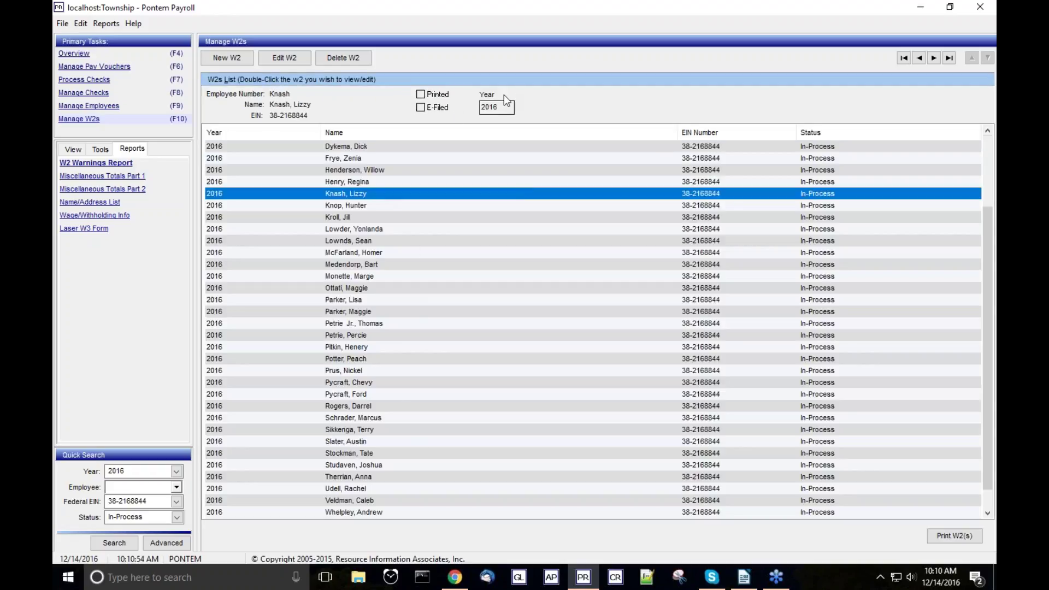
{"action": "left_click", "coordinate": [523, 77]}
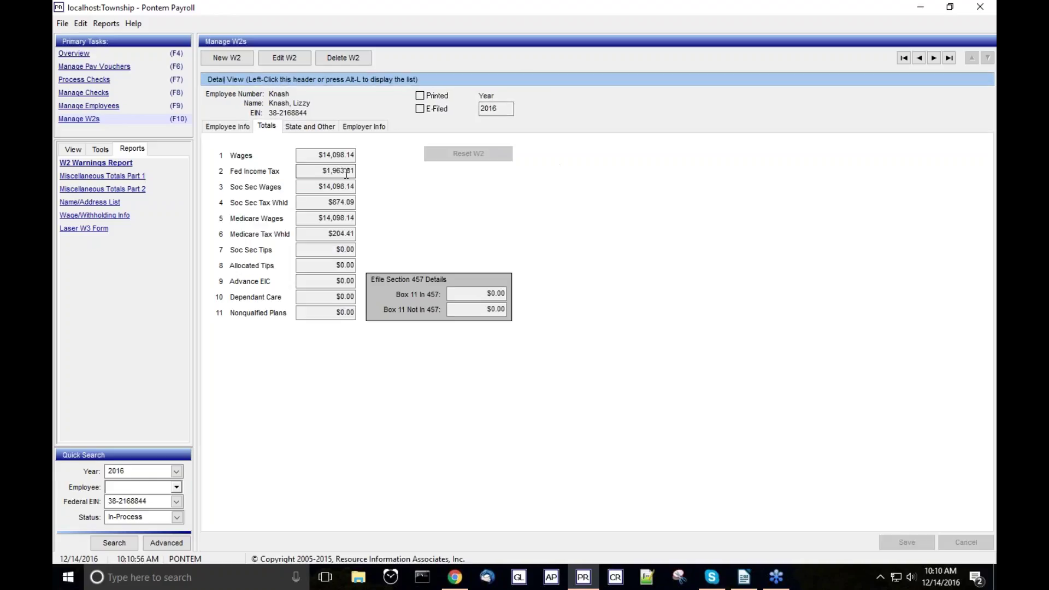
{"action": "left_click", "coordinate": [605, 83]}
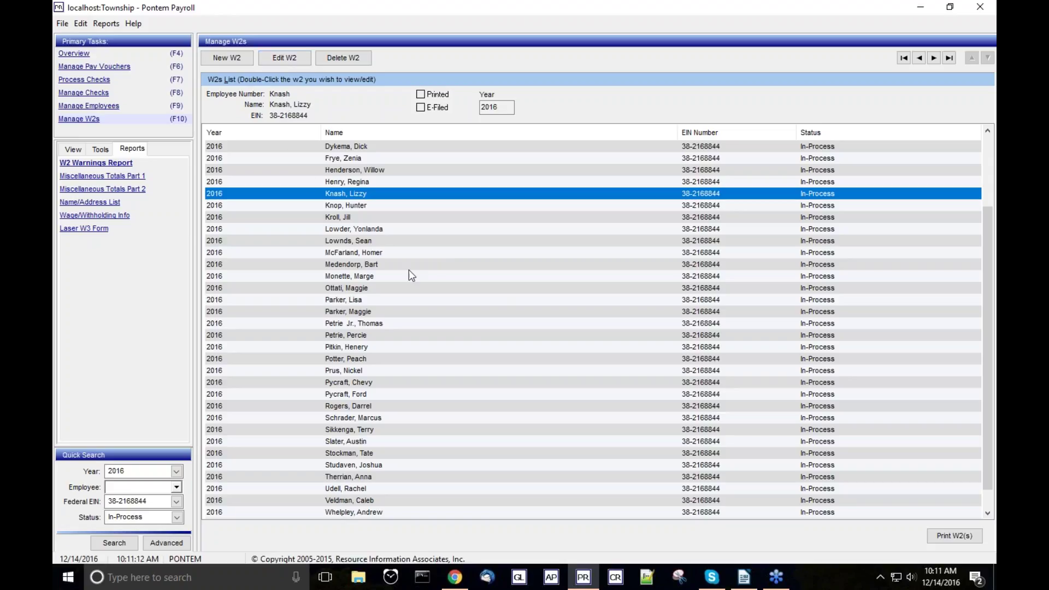
- Generate the print preview of the 2016 In-Process W2s, acknowledging that the W2 forms are inserted
{"action": "left_click", "coordinate": [960, 537]}
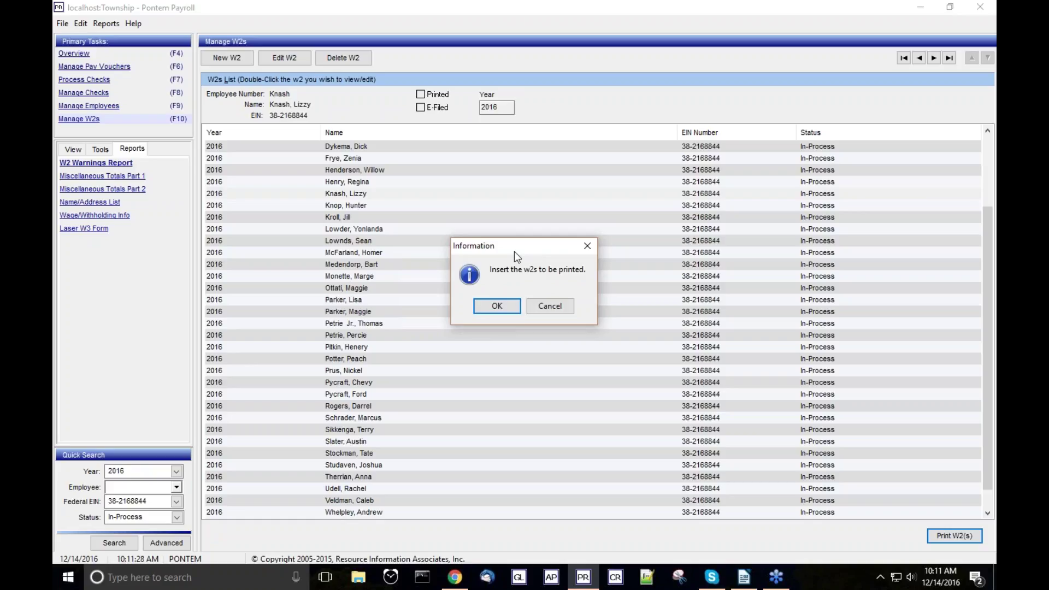
{"action": "left_click", "coordinate": [496, 308]}
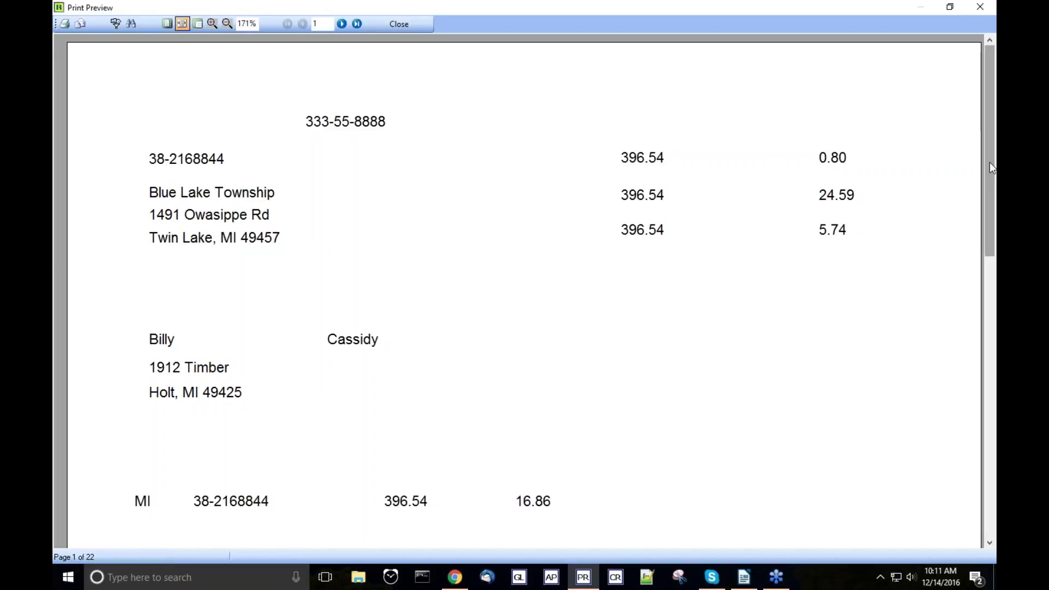
{"action": "mouse_move", "coordinate": [992, 161]}
{"action": "left_mouse_down"}
{"action": "mouse_move", "coordinate": [994, 466]}
{"action": "mouse_move", "coordinate": [989, 141]}
{"action": "left_mouse_up"}
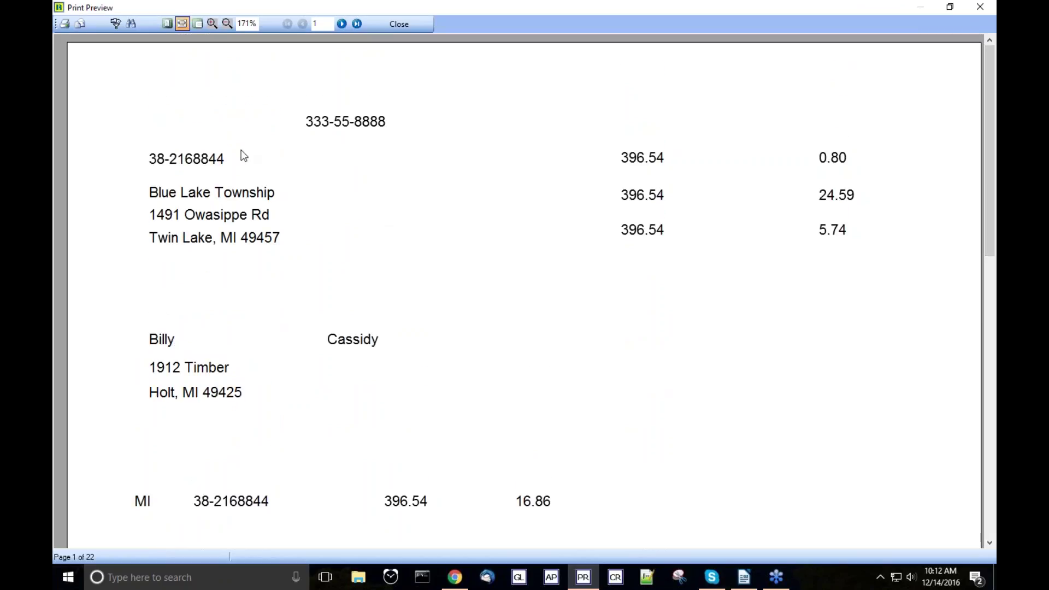
- Print pages 1-2 of the W2s on the HP LaserJet 400 color printer and dismiss the printer driver's privacy dialog
{"action": "left_click", "coordinate": [64, 24]}
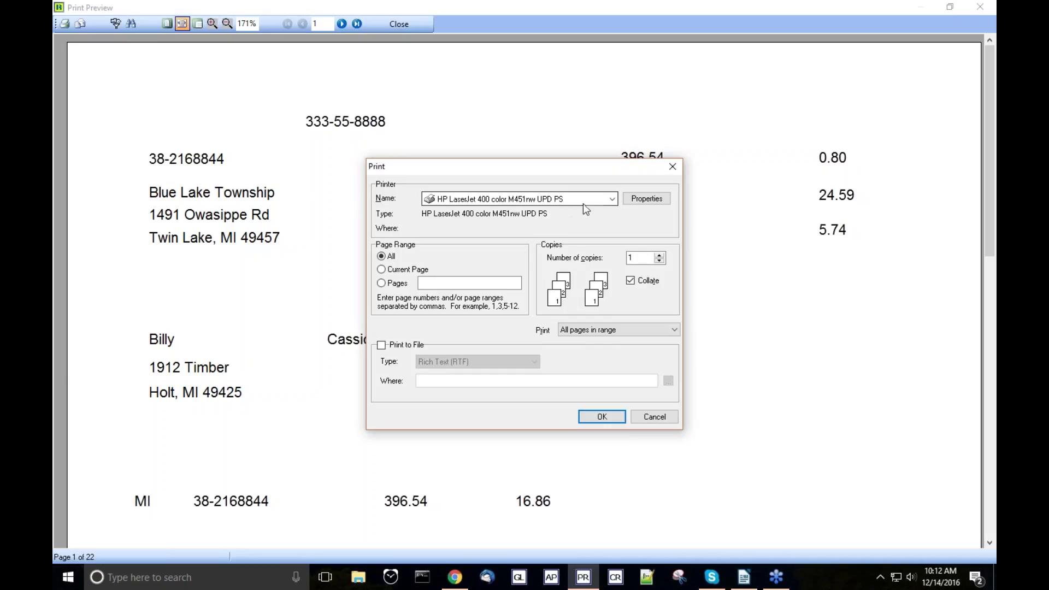
{"action": "left_click", "coordinate": [382, 270]}
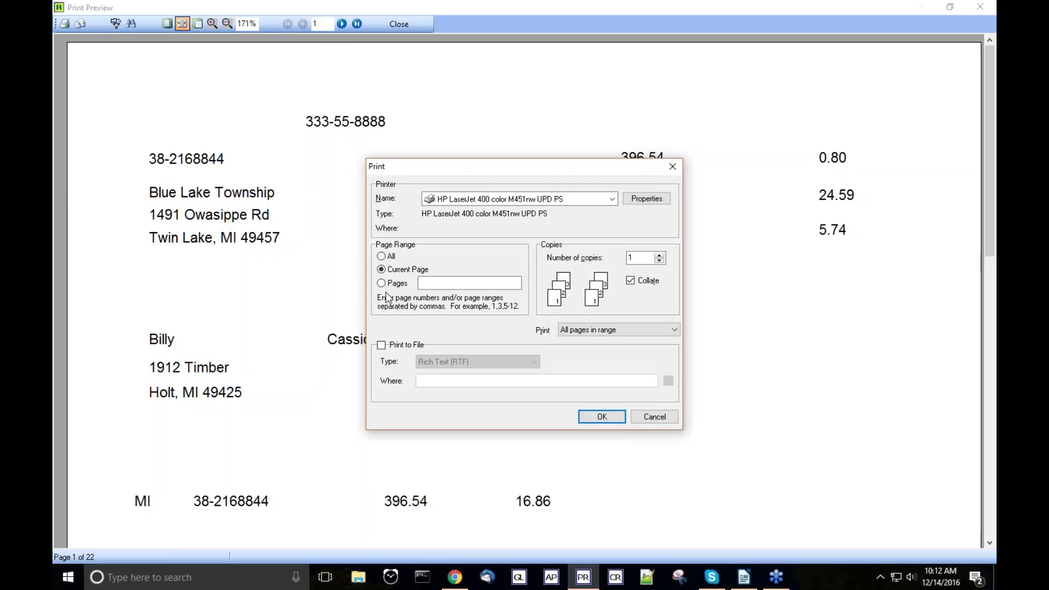
{"action": "left_click", "coordinate": [381, 283]}
{"action": "type", "text": "1-2"}
{"action": "left_click", "coordinate": [602, 417]}
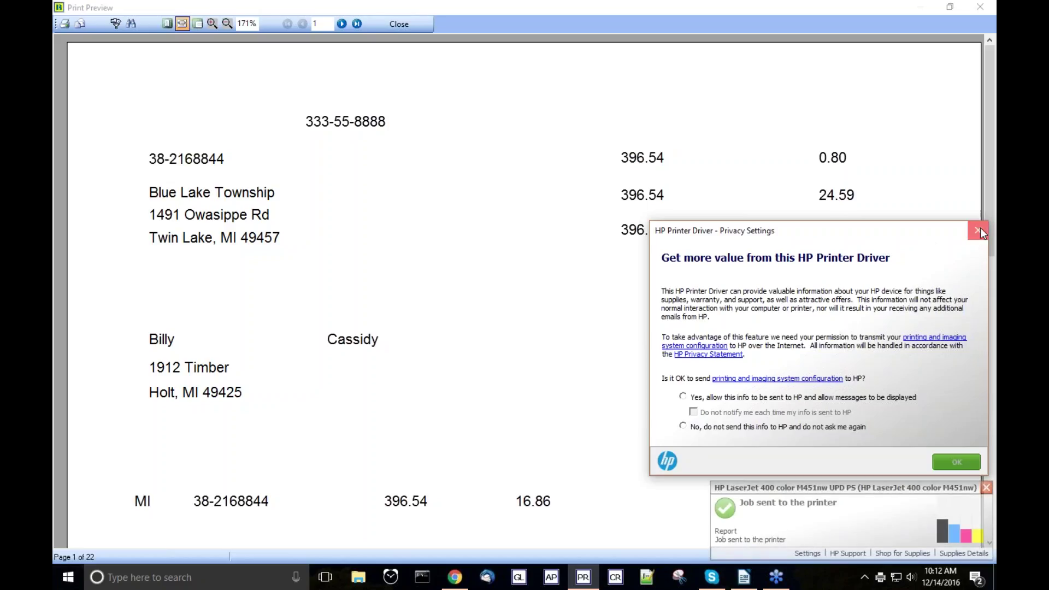
{"action": "left_click", "coordinate": [968, 238]}
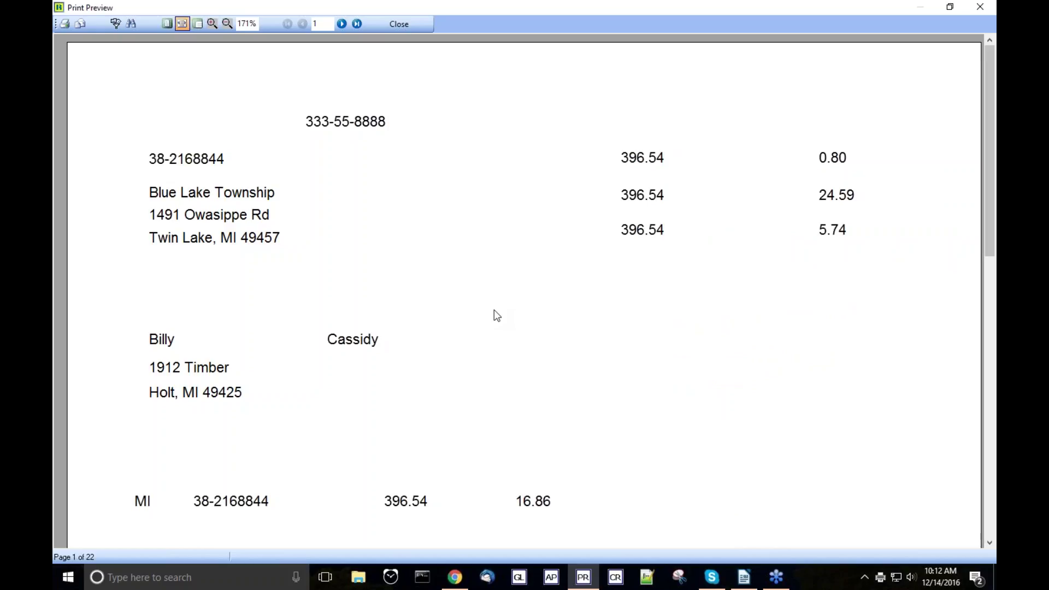
{"action": "left_click", "coordinate": [65, 25]}
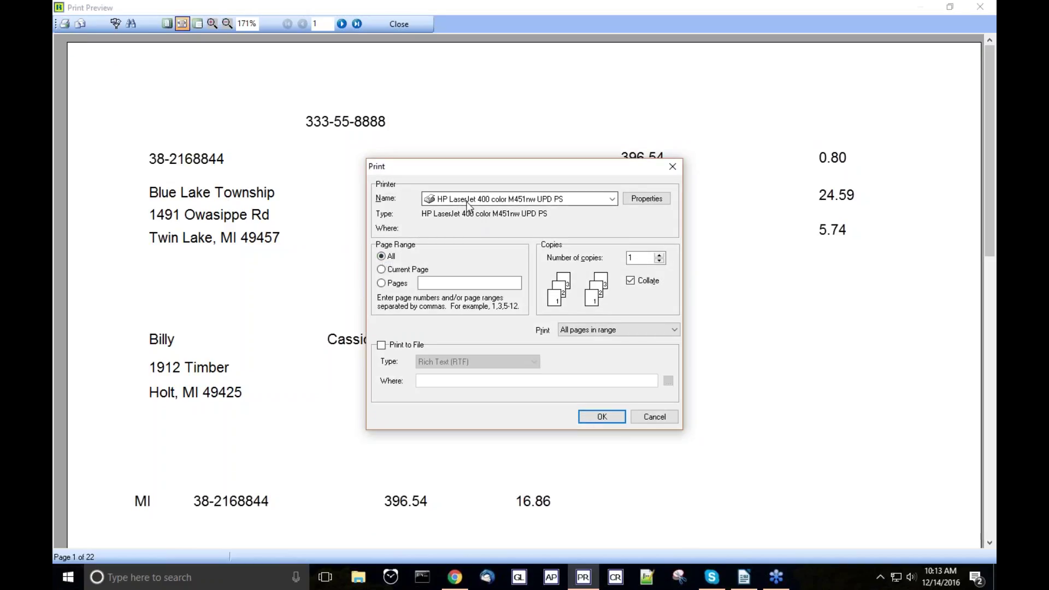
{"action": "left_click", "coordinate": [667, 422]}
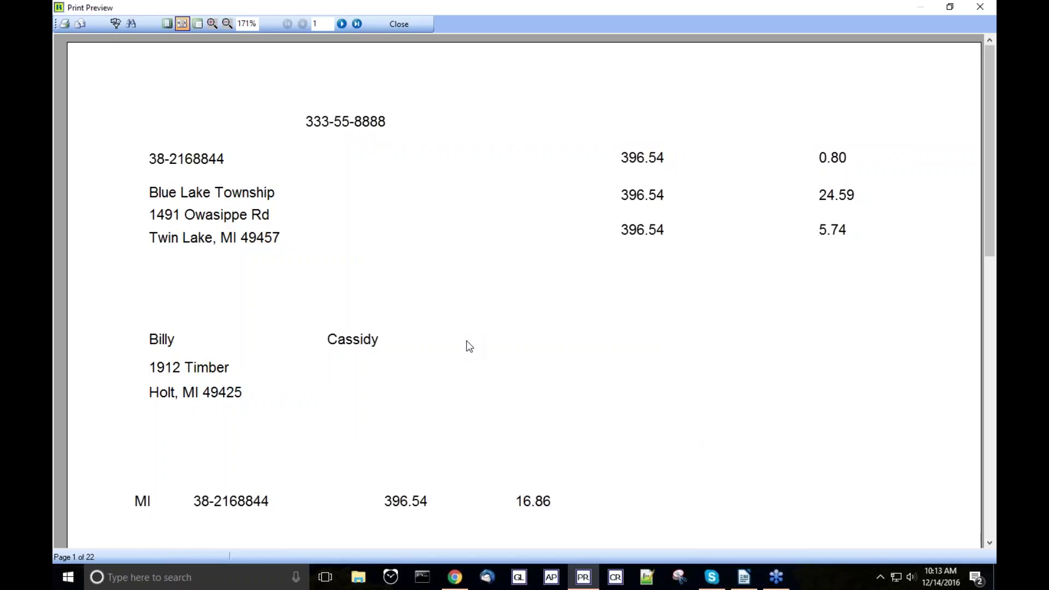
{"action": "left_click", "coordinate": [63, 24]}
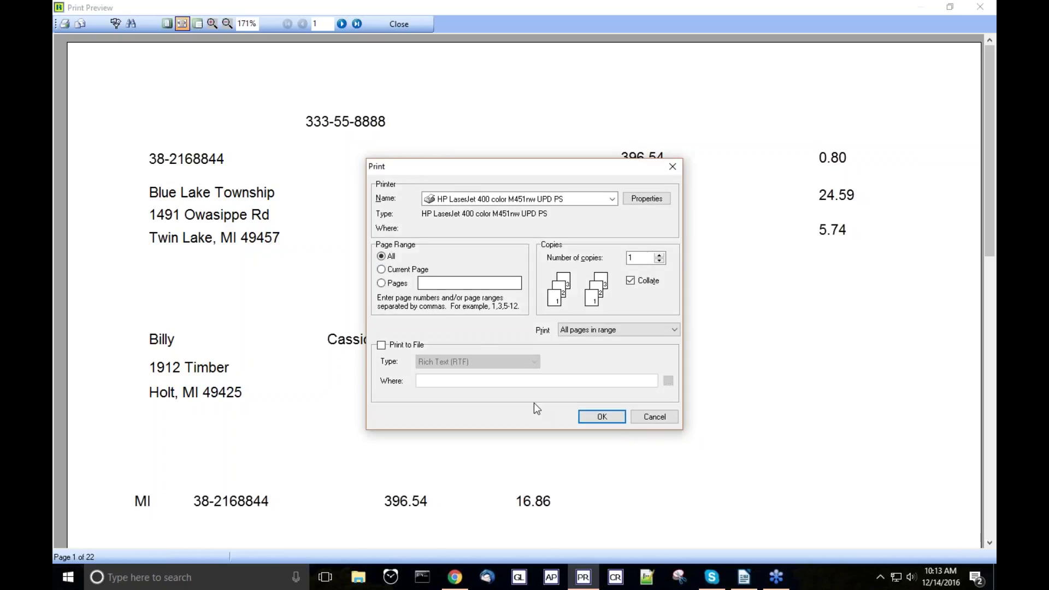
{"action": "left_click", "coordinate": [660, 420]}
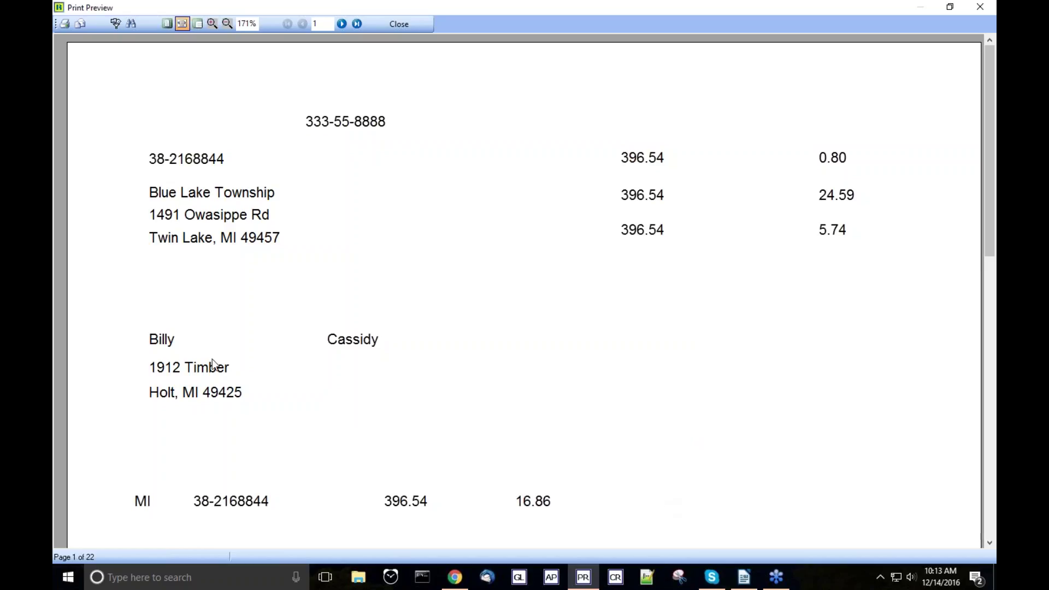
- Close the W2 print preview, list the W2s for reprinting, and select the second record
{"action": "key", "text": "alt+Tab"}
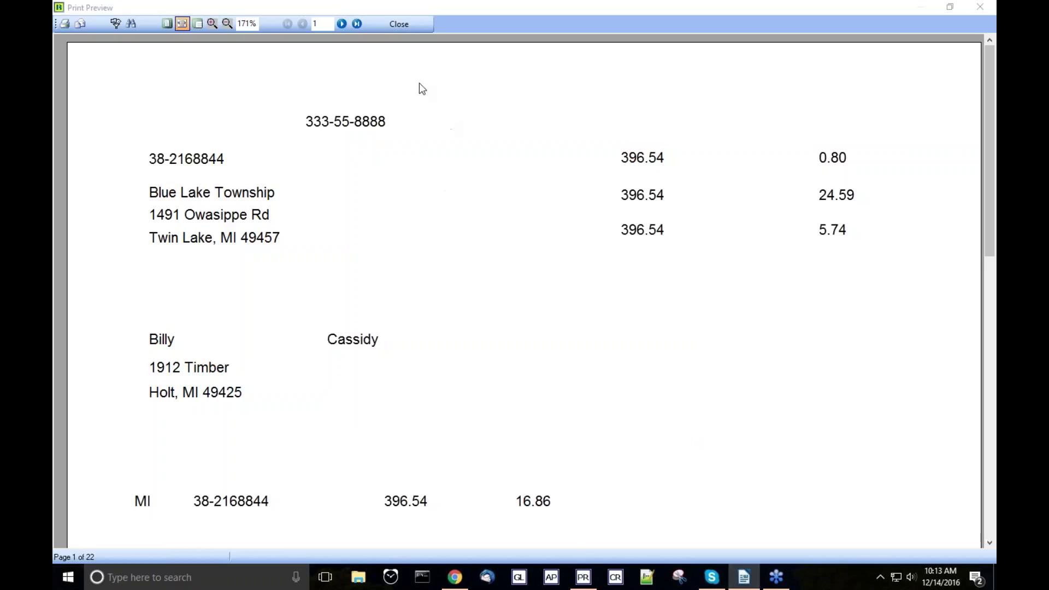
{"action": "left_click", "coordinate": [399, 24]}
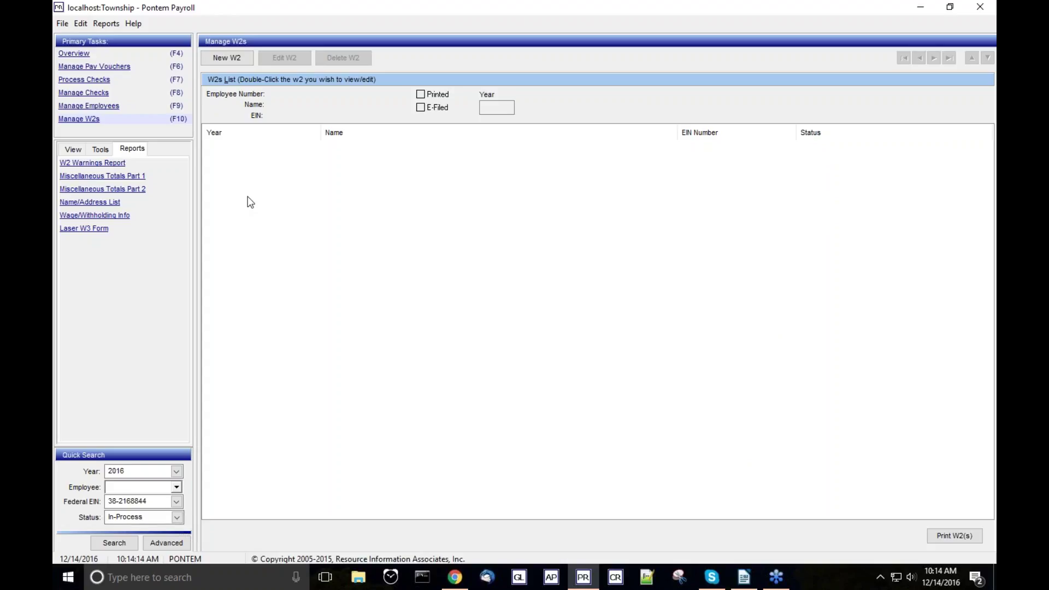
{"action": "left_click", "coordinate": [74, 152]}
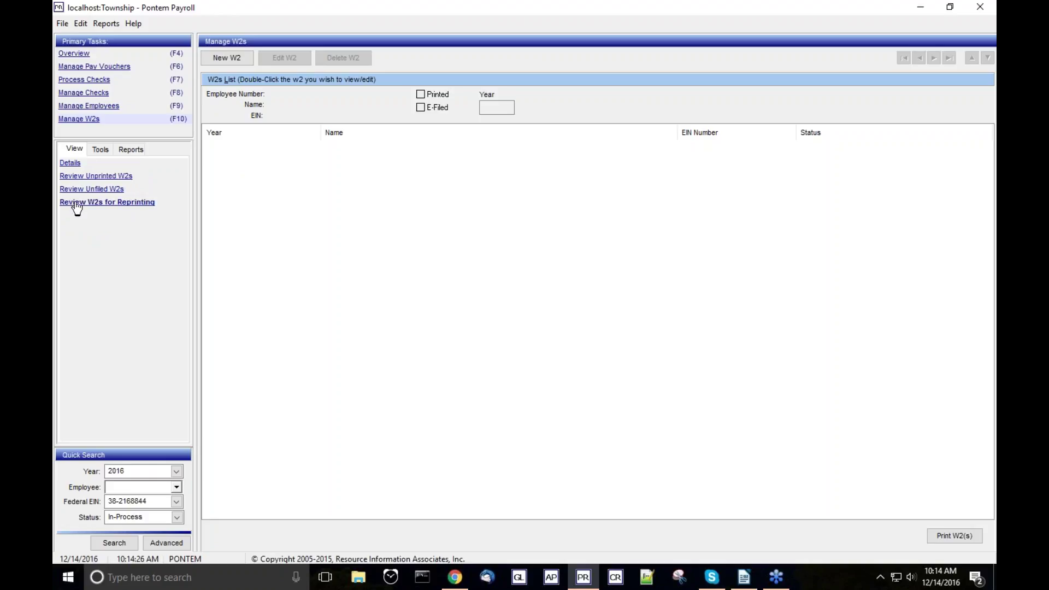
{"action": "left_click", "coordinate": [139, 208]}
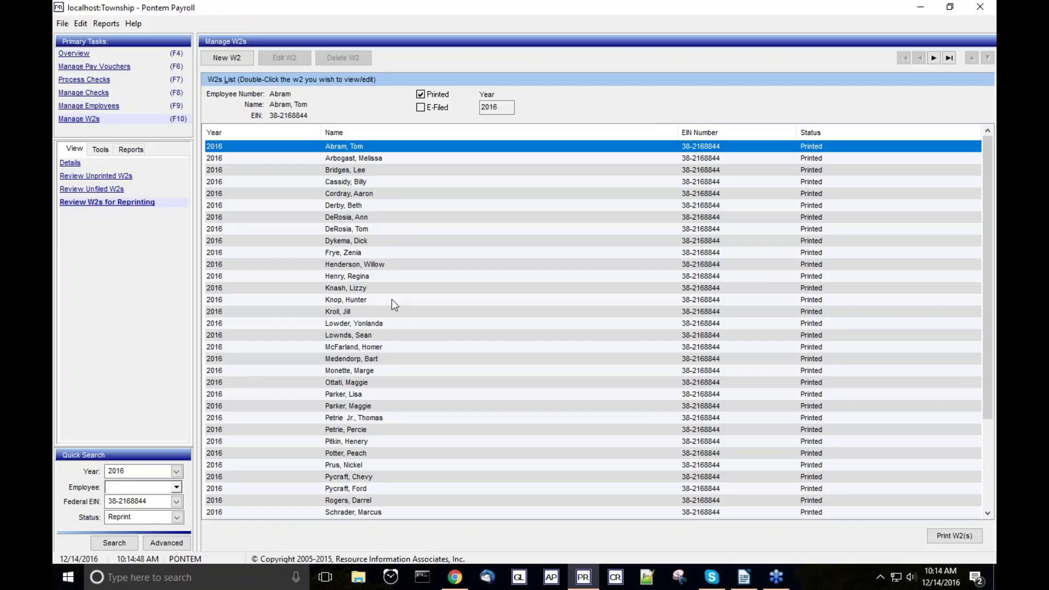
{"action": "left_click", "coordinate": [346, 160]}
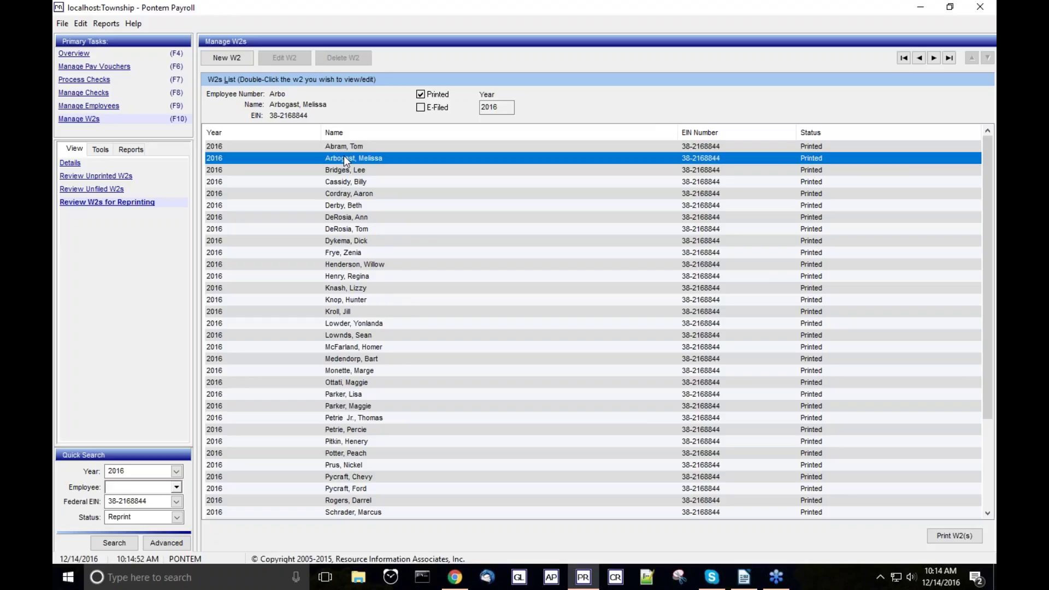
{"action": "left_click", "coordinate": [104, 151]}
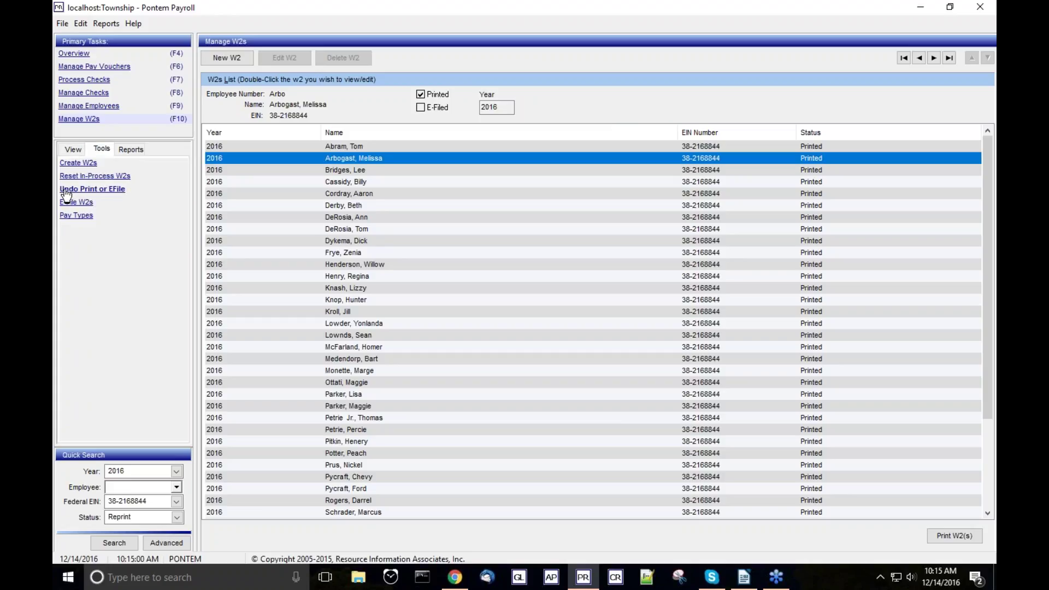
{"action": "left_click", "coordinate": [122, 191]}
{"action": "left_click", "coordinate": [74, 149]}
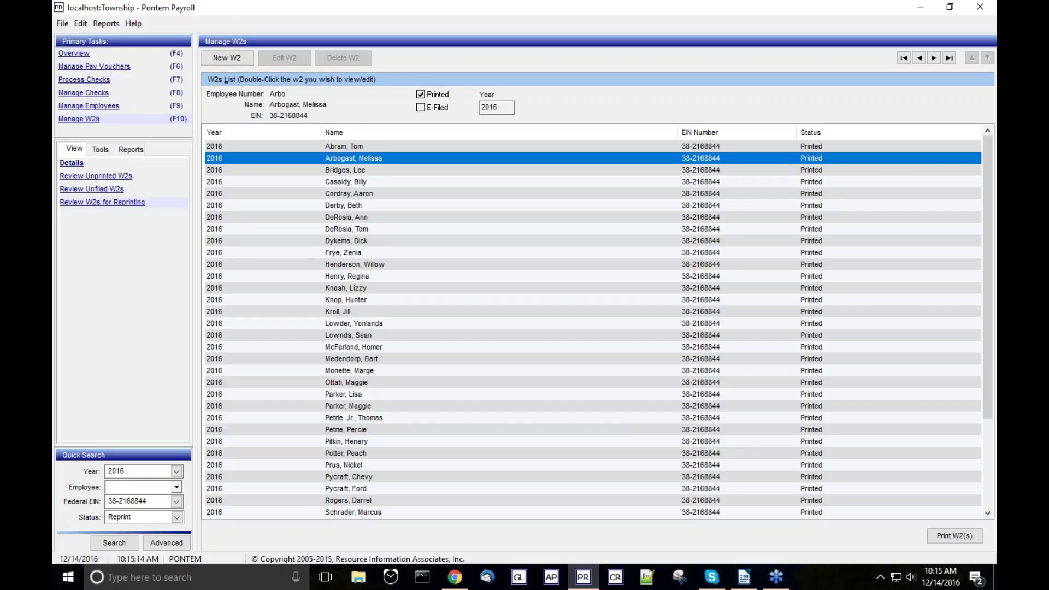
- Preview the 2016 Laser W3 Form filtered to the EFiled and Printed statuses, review the whole page, and close the preview
{"action": "left_click", "coordinate": [139, 152]}
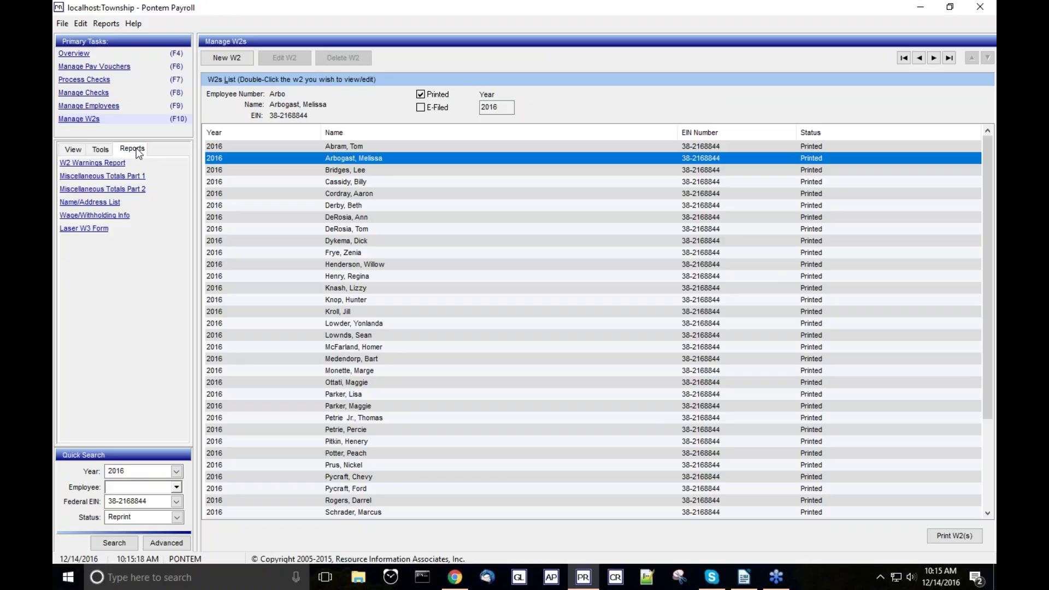
{"action": "left_click", "coordinate": [87, 229]}
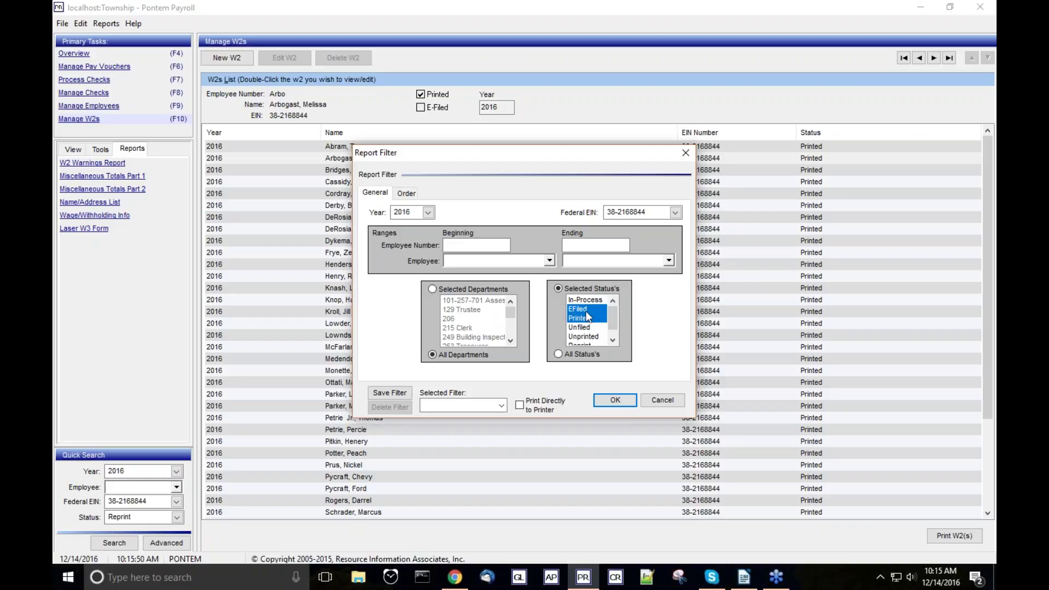
{"action": "left_click", "coordinate": [616, 400]}
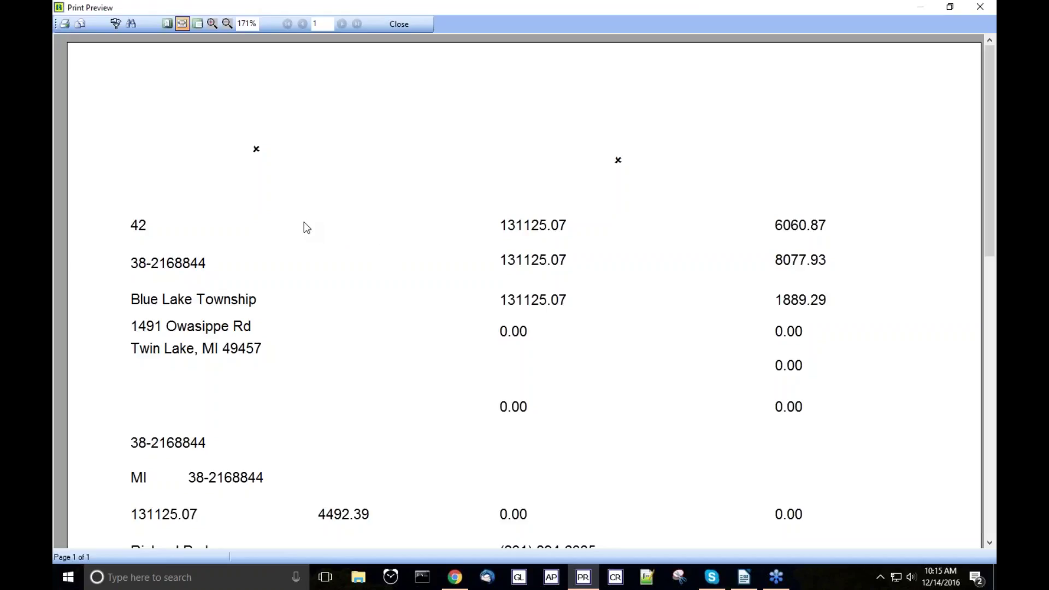
{"action": "scroll", "coordinate": [304, 222], "scroll_direction": "down", "scroll_amount": 7}
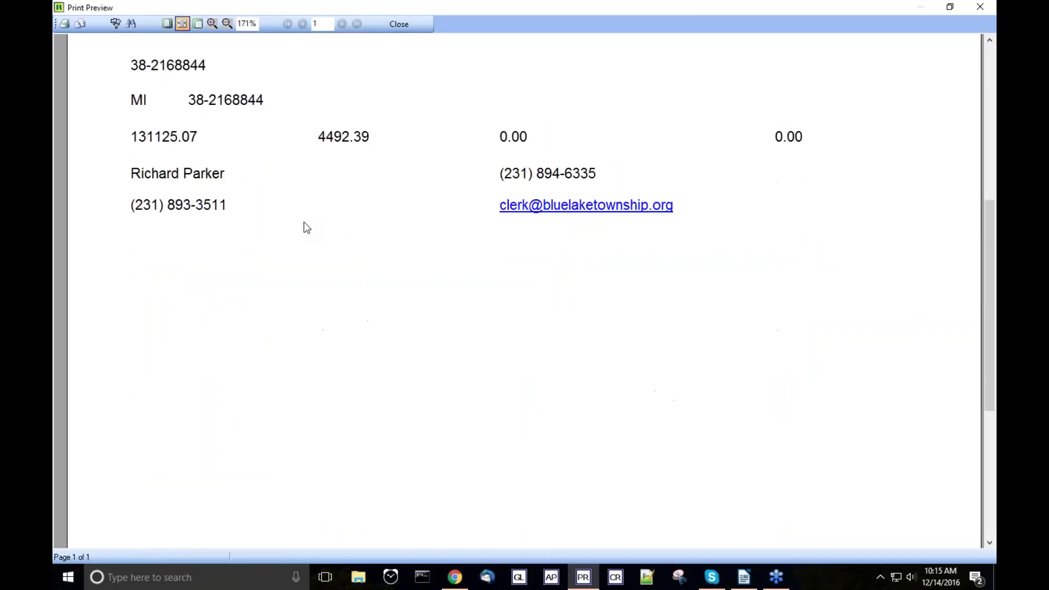
{"action": "scroll", "coordinate": [304, 222], "scroll_direction": "down", "scroll_amount": 3}
{"action": "scroll", "coordinate": [303, 222], "scroll_direction": "up", "scroll_amount": 8}
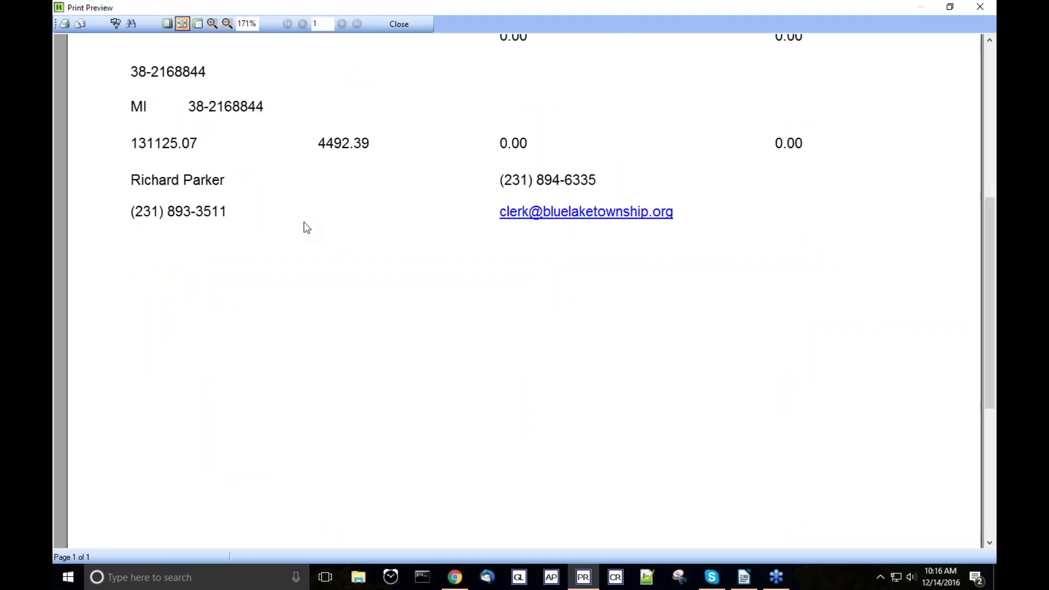
{"action": "scroll", "coordinate": [303, 222], "scroll_direction": "up", "scroll_amount": 5}
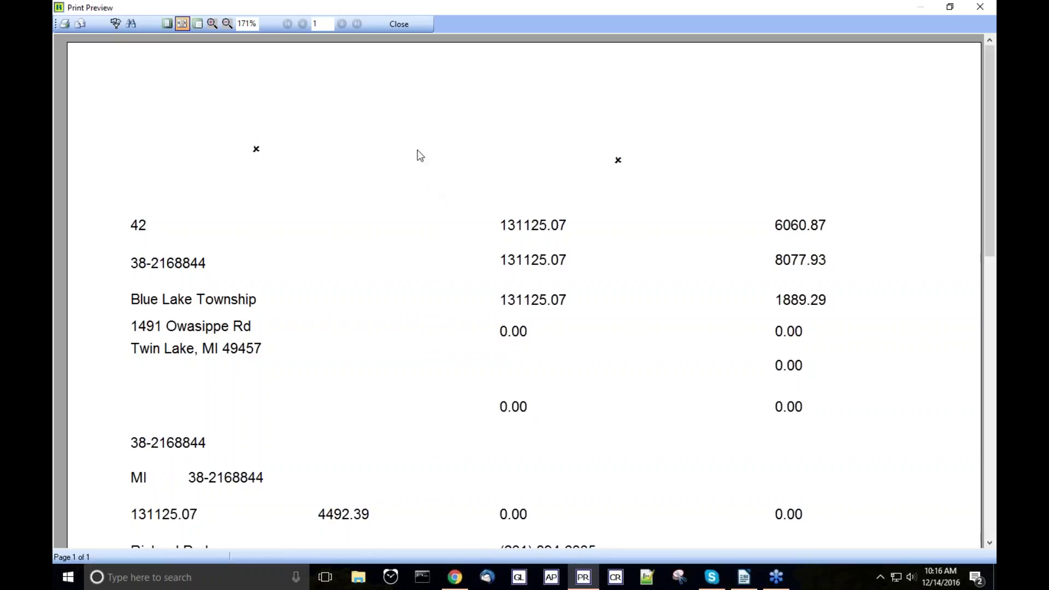
{"action": "left_click", "coordinate": [400, 24]}
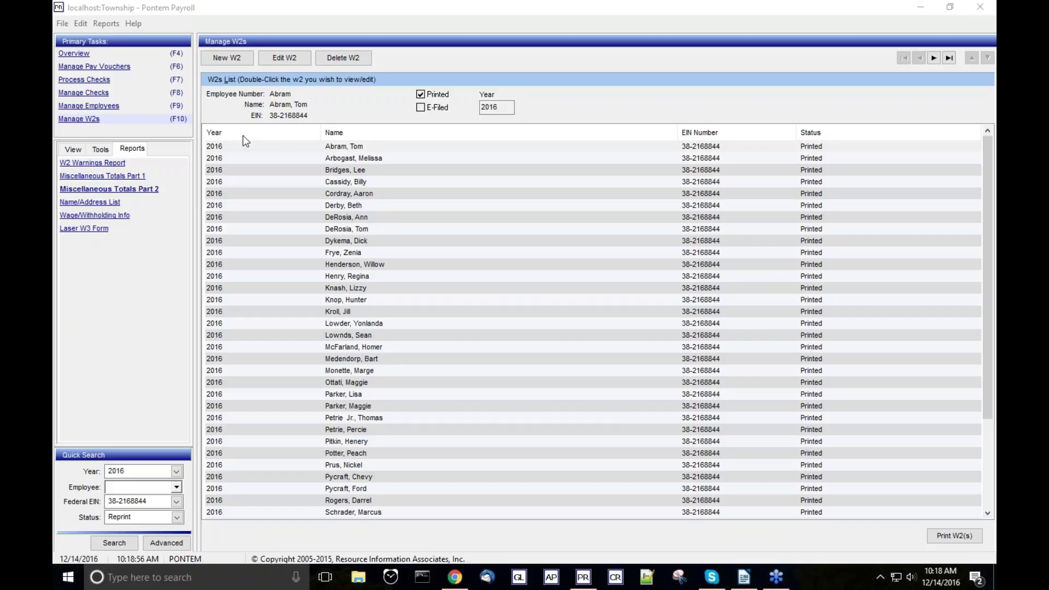
- Start a new W2 for 2016 and enter the employee's Social Security number, leaving the department blank
{"action": "left_click", "coordinate": [221, 58]}
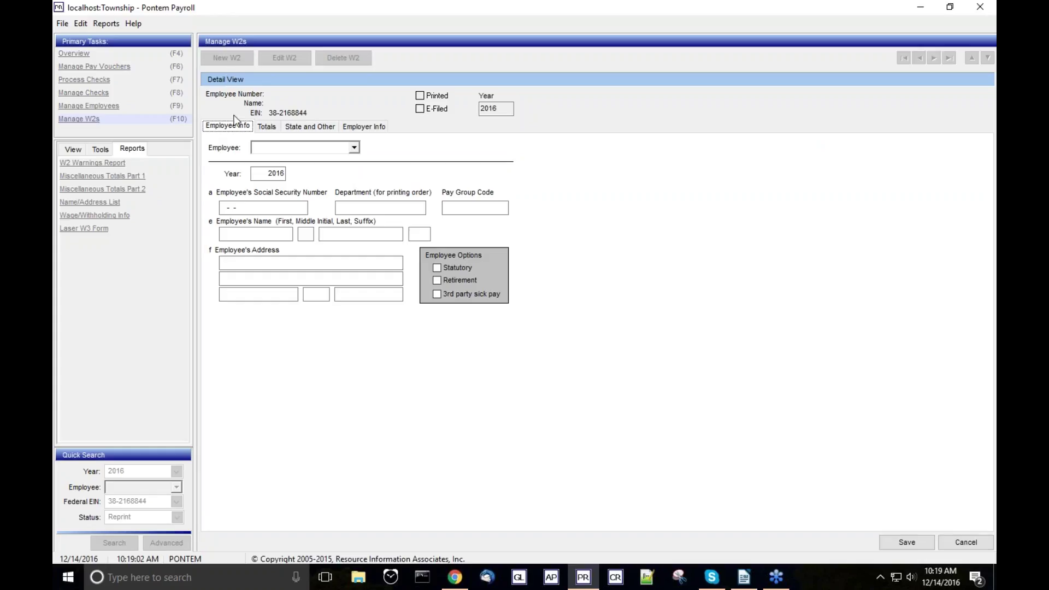
{"action": "left_click", "coordinate": [266, 207]}
{"action": "left_click", "coordinate": [223, 207]}
{"action": "type", "text": "123-4"}
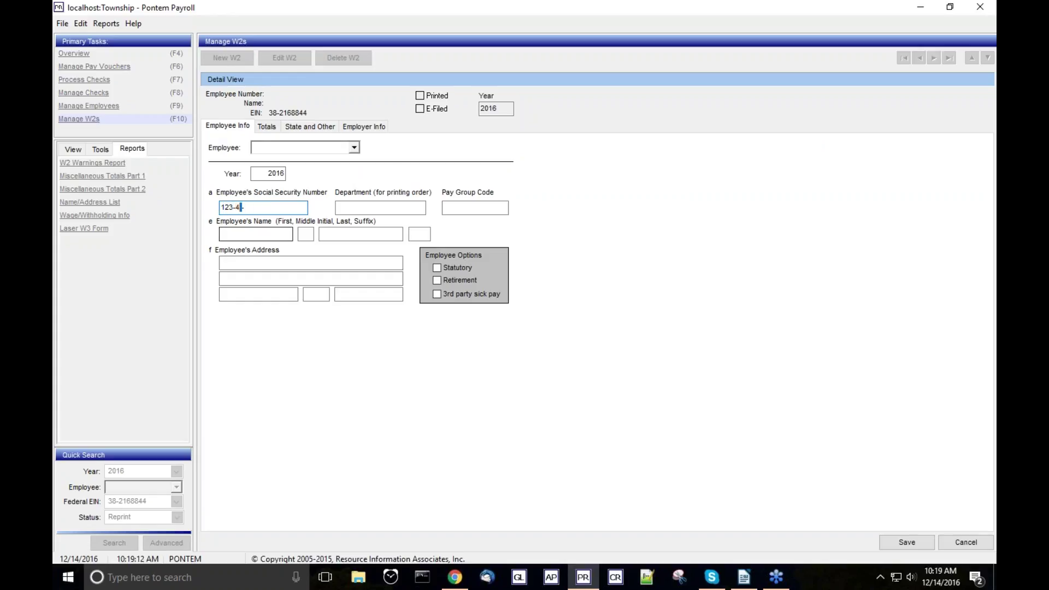
{"action": "type", "text": "5-6789"}
{"action": "key", "text": "Tab"}
{"action": "key", "text": "Tab"}
- Enter the employee's first and last name on the new W2, leaving the middle initial and suffix blank
{"action": "type", "text": "John"}
{"action": "key", "text": "Tab"}
{"action": "key", "text": "Tab"}
{"action": "type", "text": "s"}
{"action": "key", "text": "BackSpace"}
{"action": "type", "text": "Smith"}
{"action": "key", "text": "Tab"}
{"action": "key", "text": "Tab"}
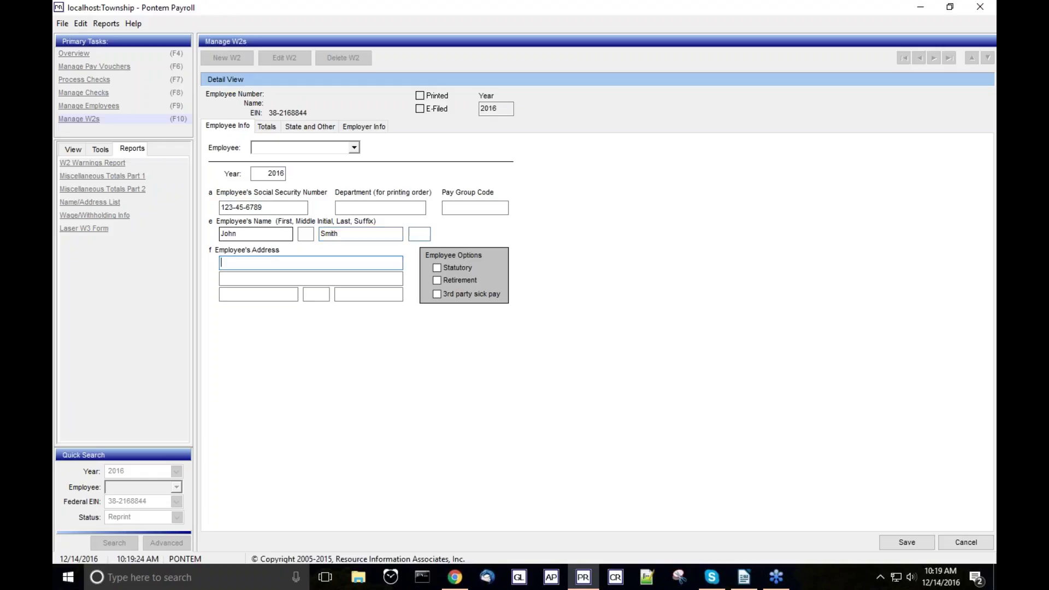
- Fill in the employee's street address, city, state and ZIP code on the new W2, leaving the second address line blank
{"action": "type", "text": "123 Disney Ln"}
{"action": "key", "text": "Tab"}
{"action": "key", "text": "Tab"}
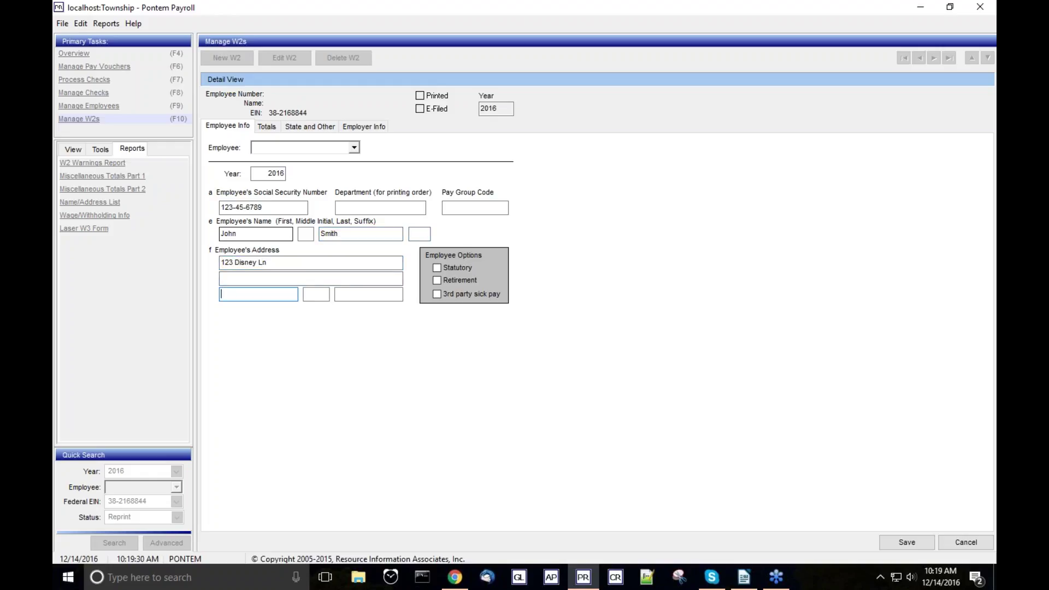
{"action": "type", "text": "Orlando"}
{"action": "key", "text": "Tab"}
{"action": "type", "text": "FL"}
{"action": "key", "text": "Tab"}
{"action": "type", "text": "12345"}
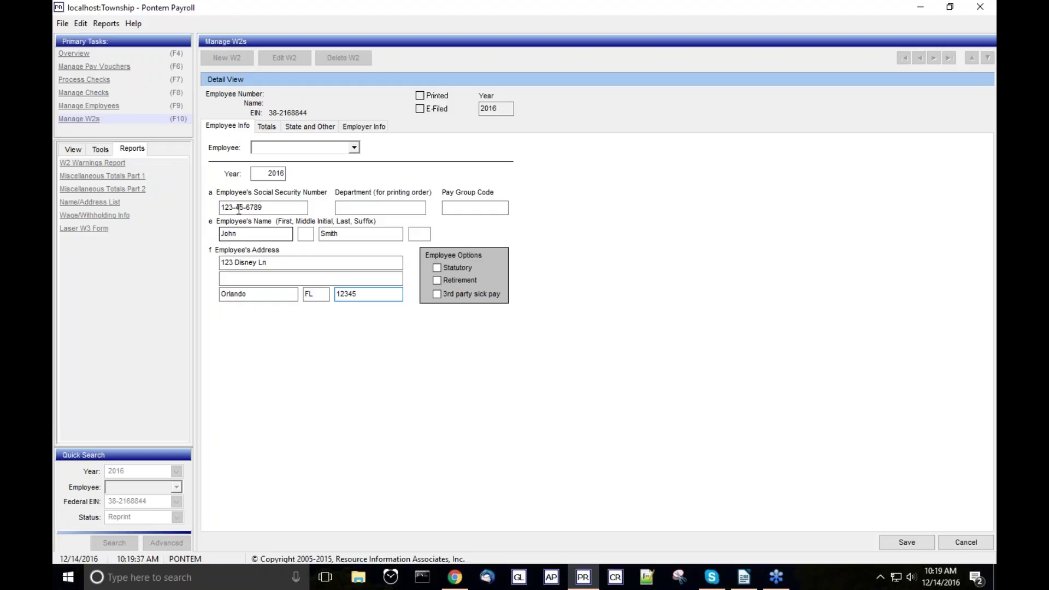
- Enter the new W2's totals: wages 15,000, federal income tax 500 and Social Security wages 15,000
{"action": "left_click", "coordinate": [268, 129]}
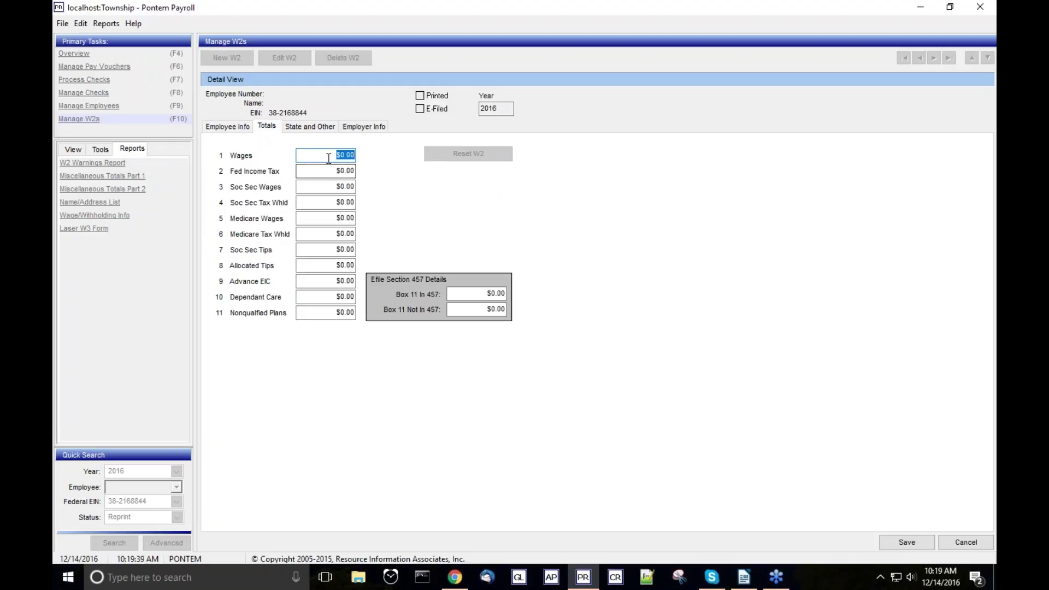
{"action": "type", "text": "15,0"}
{"action": "type", "text": "000"}
{"action": "key", "text": "Tab"}
{"action": "type", "text": "500"}
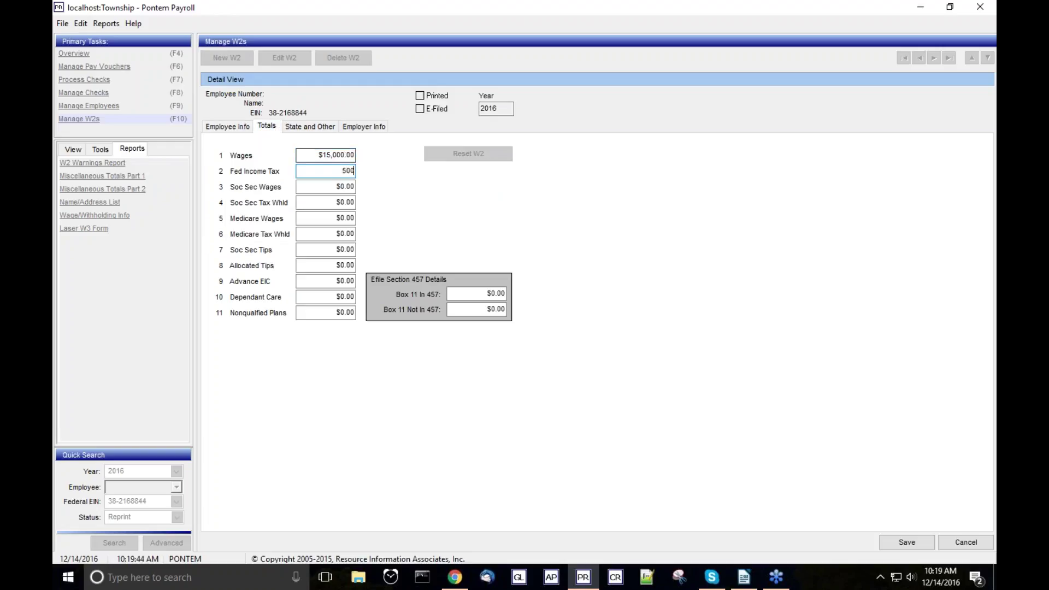
{"action": "key", "text": "Tab"}
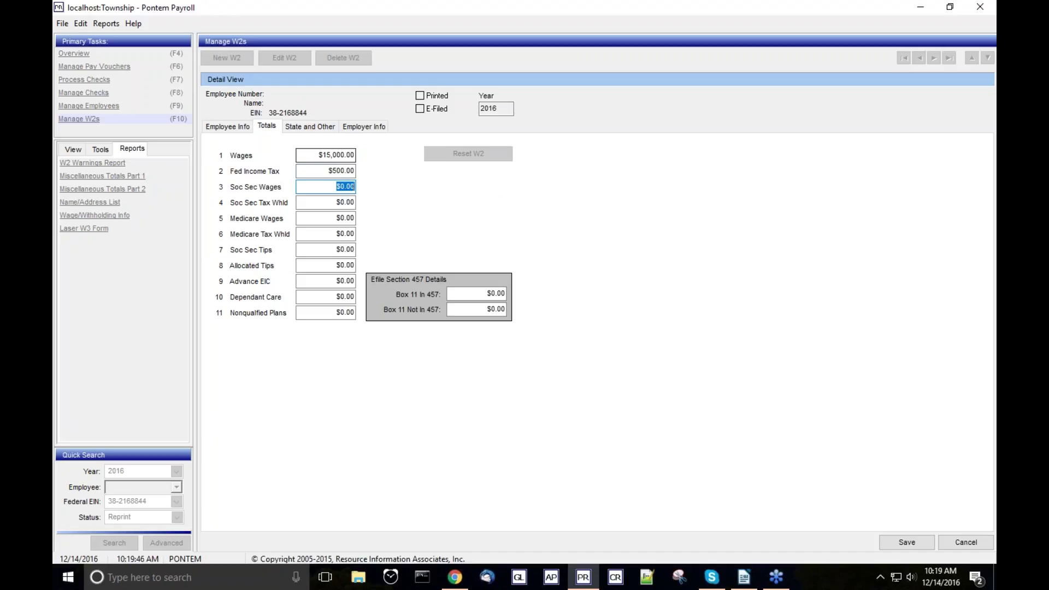
{"action": "type", "text": "15000"}
{"action": "key", "text": "Tab"}
- Add a state information row for FL on the new W2 and open its wages amount for editing
{"action": "left_click", "coordinate": [322, 130]}
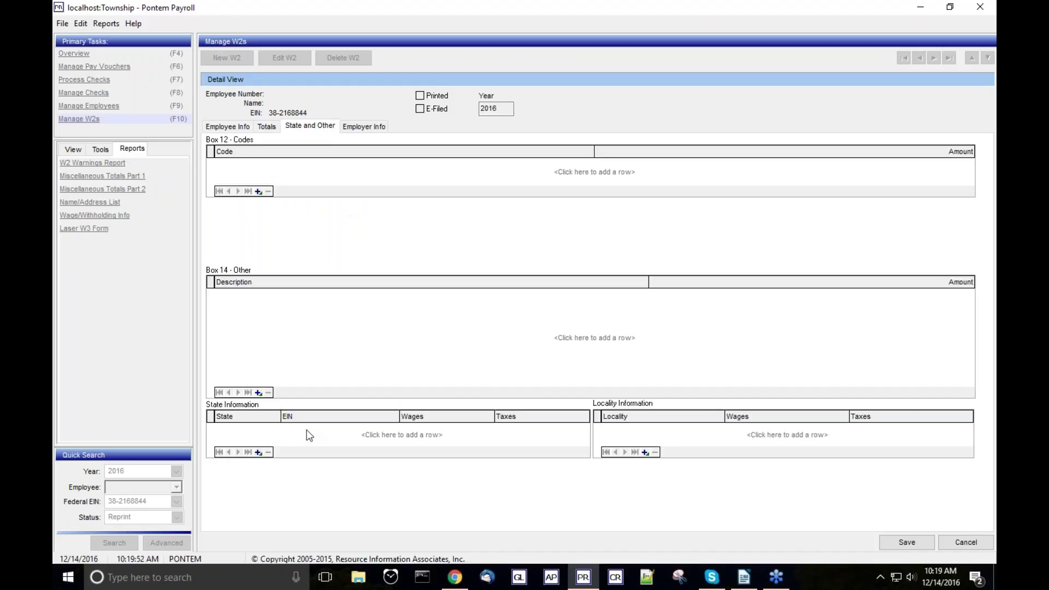
{"action": "left_click", "coordinate": [255, 431]}
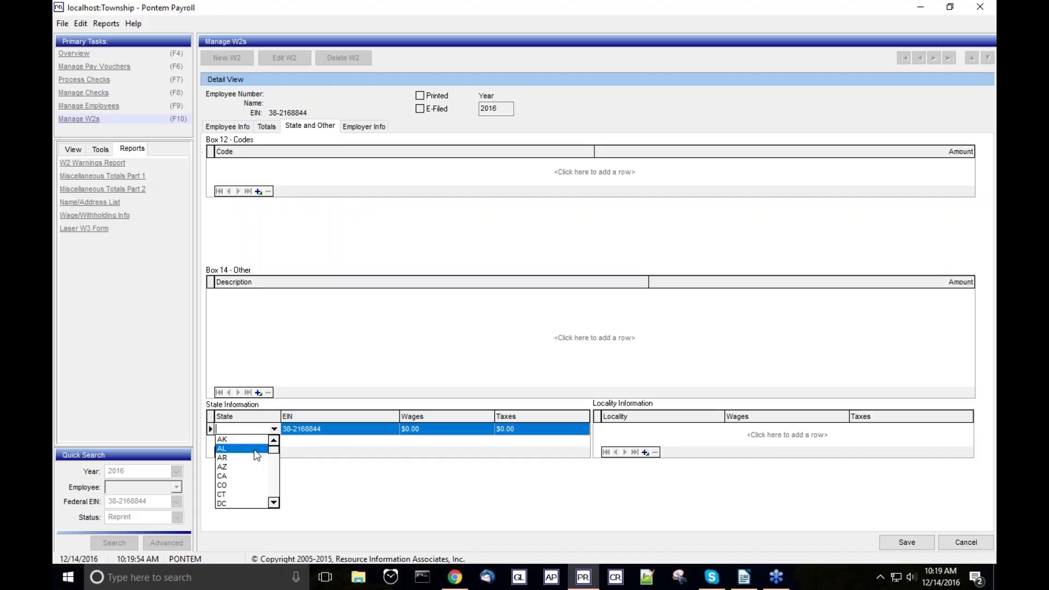
{"action": "scroll", "coordinate": [265, 451], "scroll_direction": "down", "scroll_amount": 2}
{"action": "scroll", "coordinate": [248, 472], "scroll_direction": "down", "scroll_amount": 2}
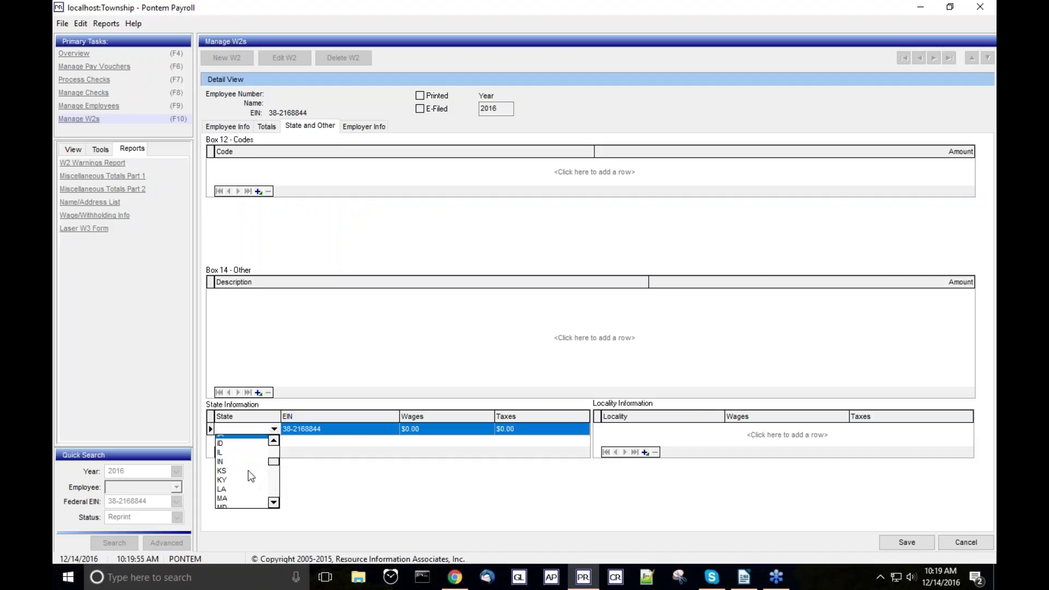
{"action": "scroll", "coordinate": [235, 464], "scroll_direction": "up", "scroll_amount": 2}
{"action": "left_click", "coordinate": [228, 440]}
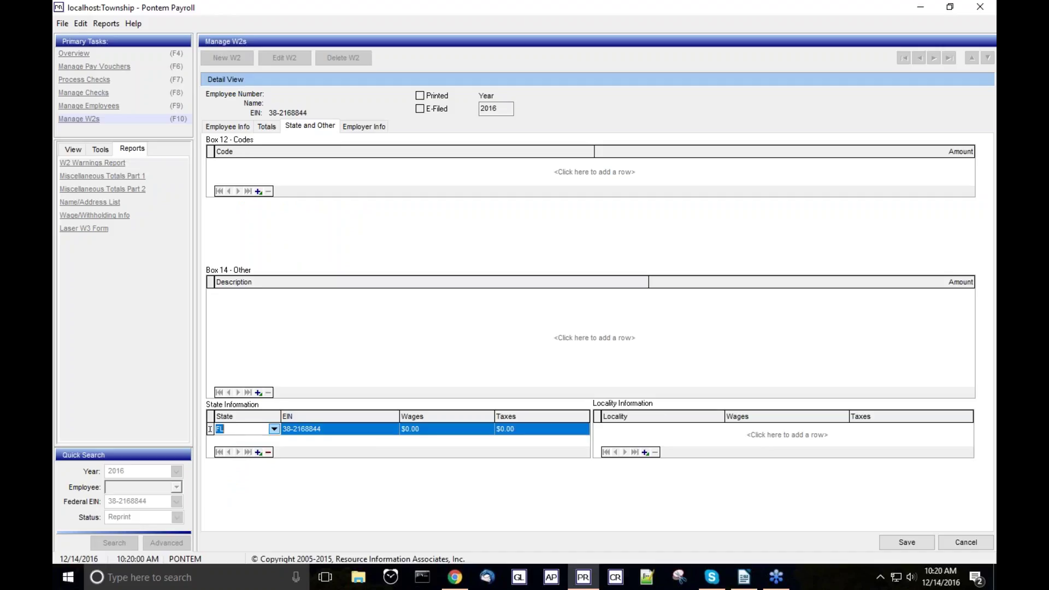
{"action": "left_click", "coordinate": [428, 432]}
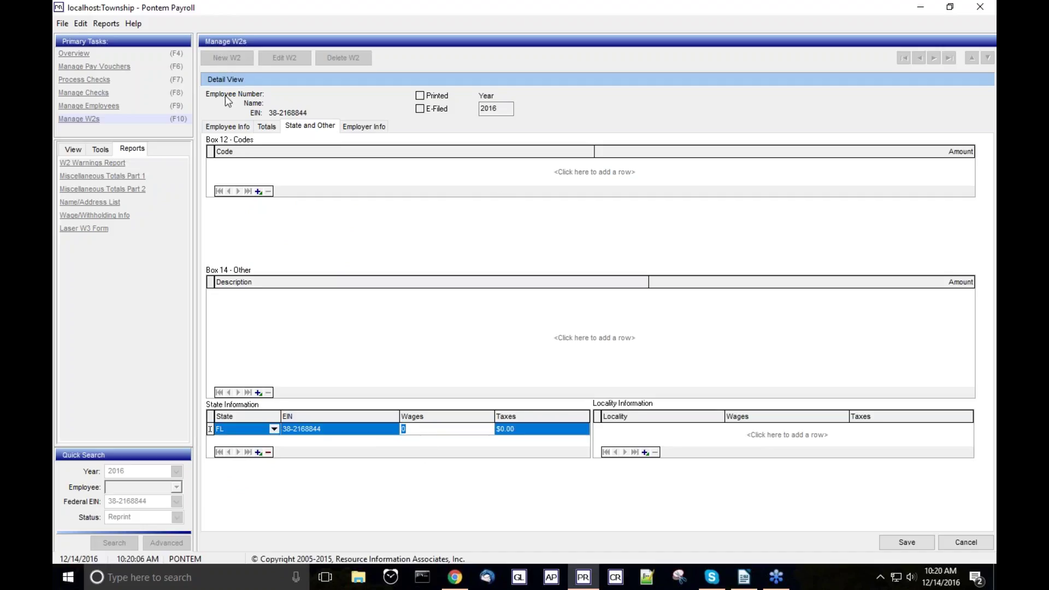
- Return to the new W2's employee information, discard the unsaved form, and go back to the W2s list
{"action": "left_click", "coordinate": [222, 127]}
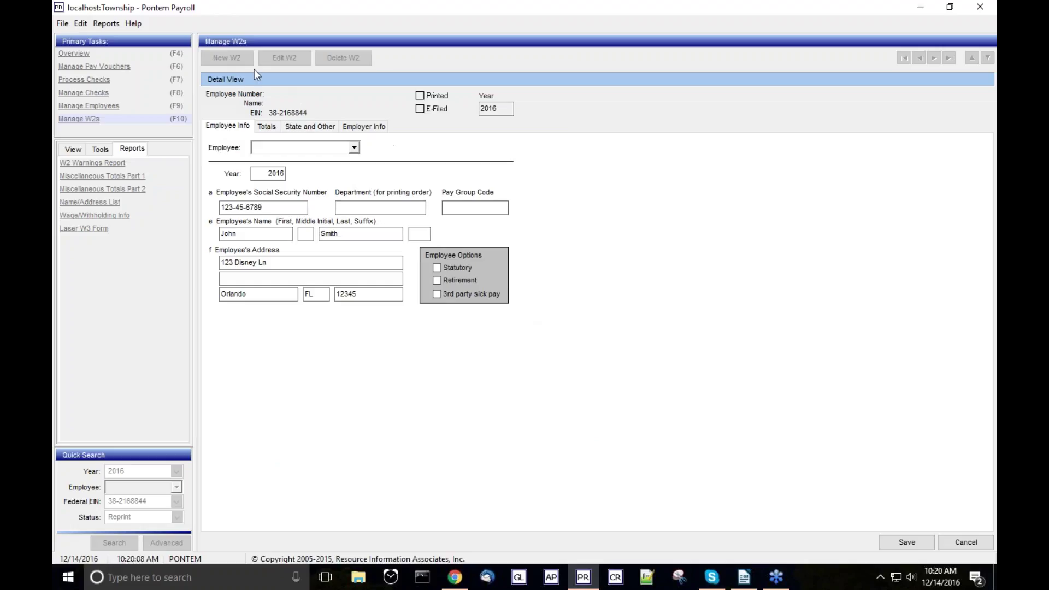
{"action": "left_click", "coordinate": [965, 543]}
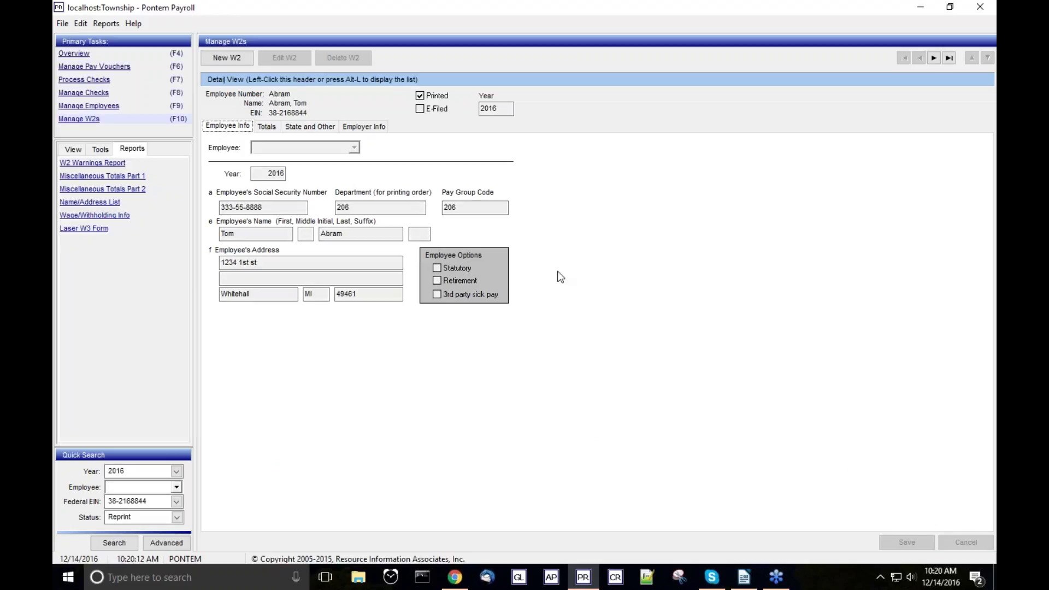
{"action": "left_click", "coordinate": [551, 81]}
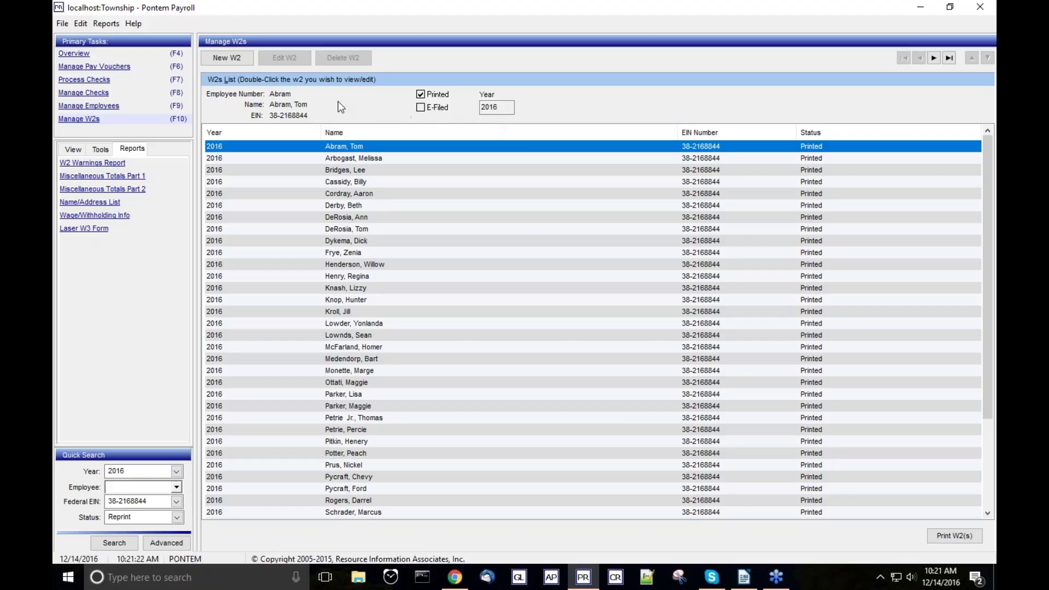
- Open Online Training & Support from the payroll overview and go to the Fund Accounting Suite support center in the browser
{"action": "left_click", "coordinate": [74, 55]}
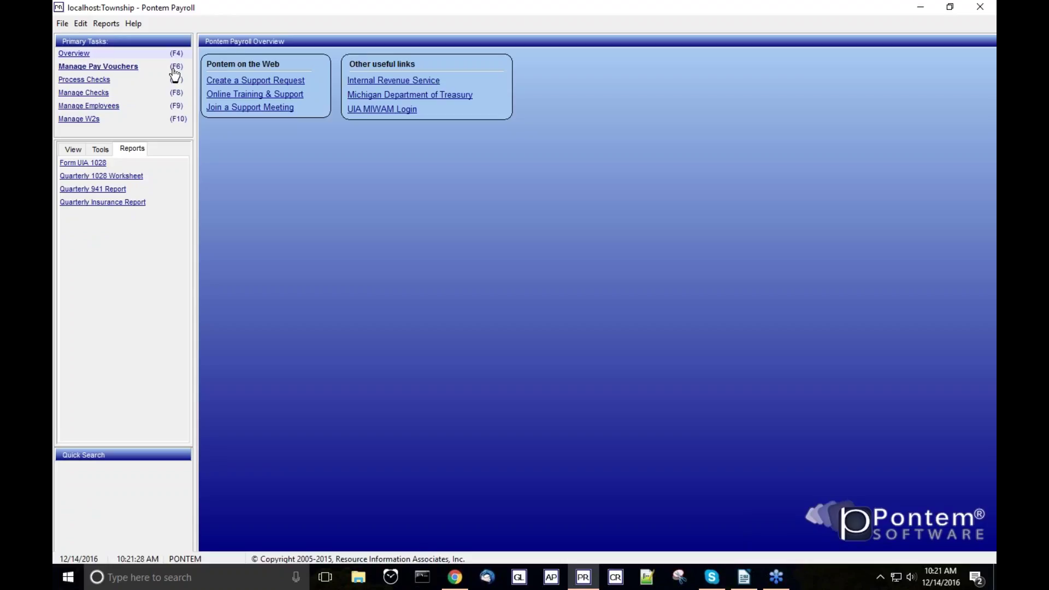
{"action": "left_click", "coordinate": [252, 95]}
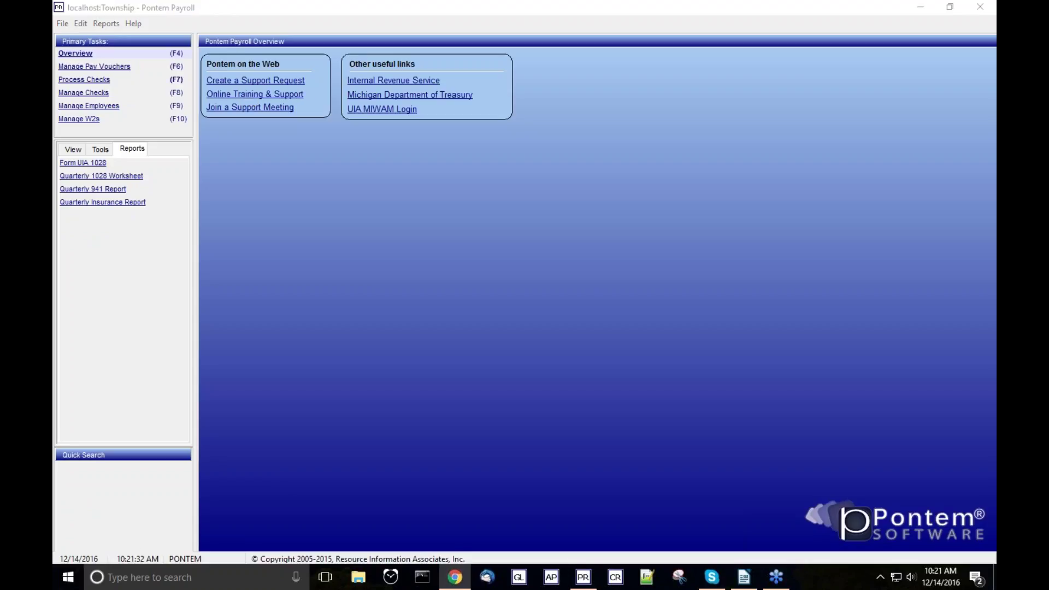
{"action": "left_click_drag", "start_coordinate": [53, 20], "coordinate": [763, 6]}
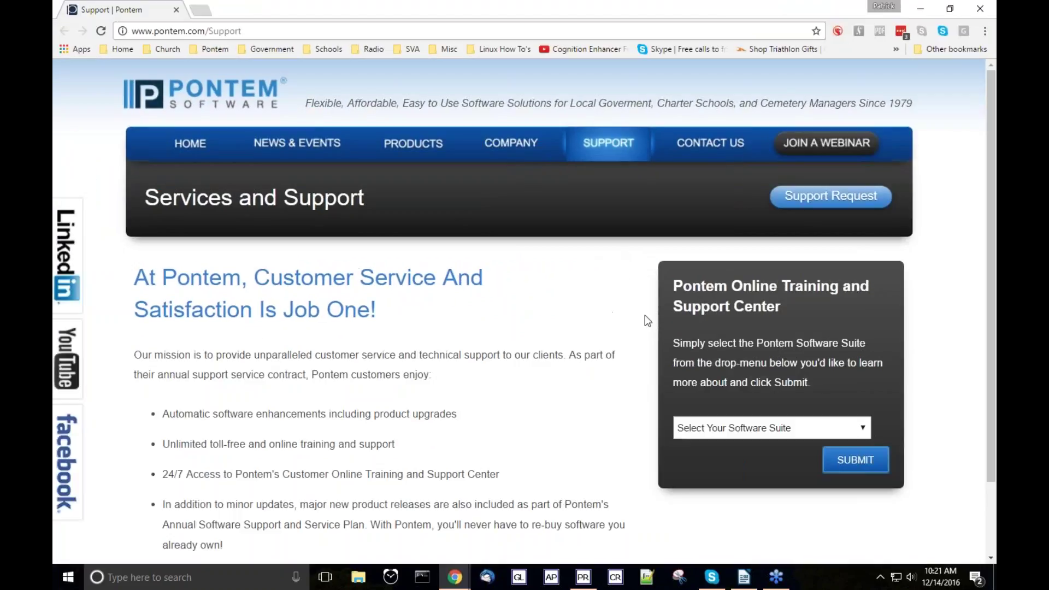
{"action": "left_click", "coordinate": [865, 428]}
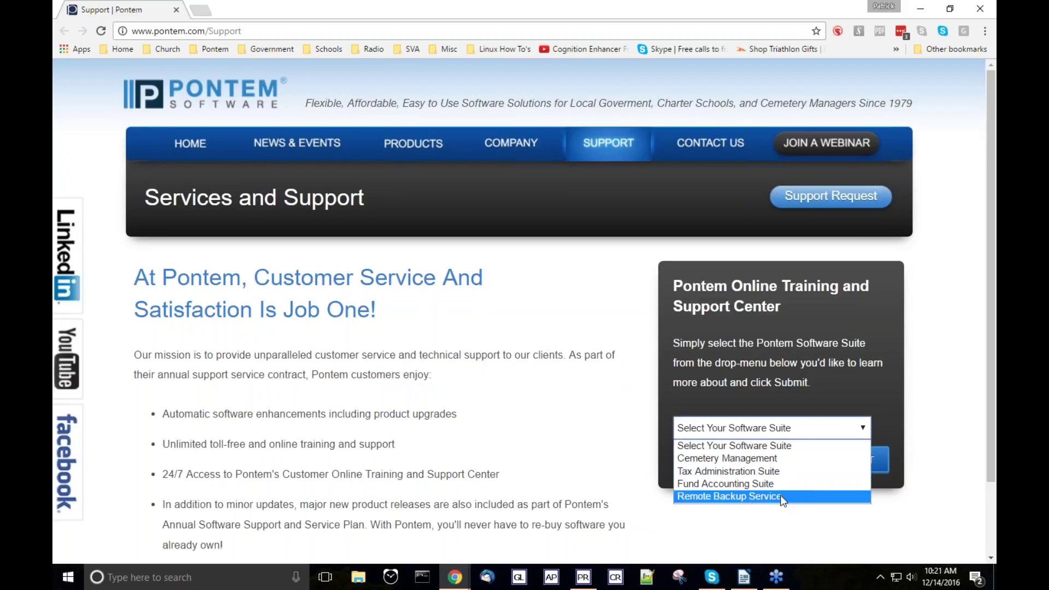
{"action": "left_click", "coordinate": [740, 483]}
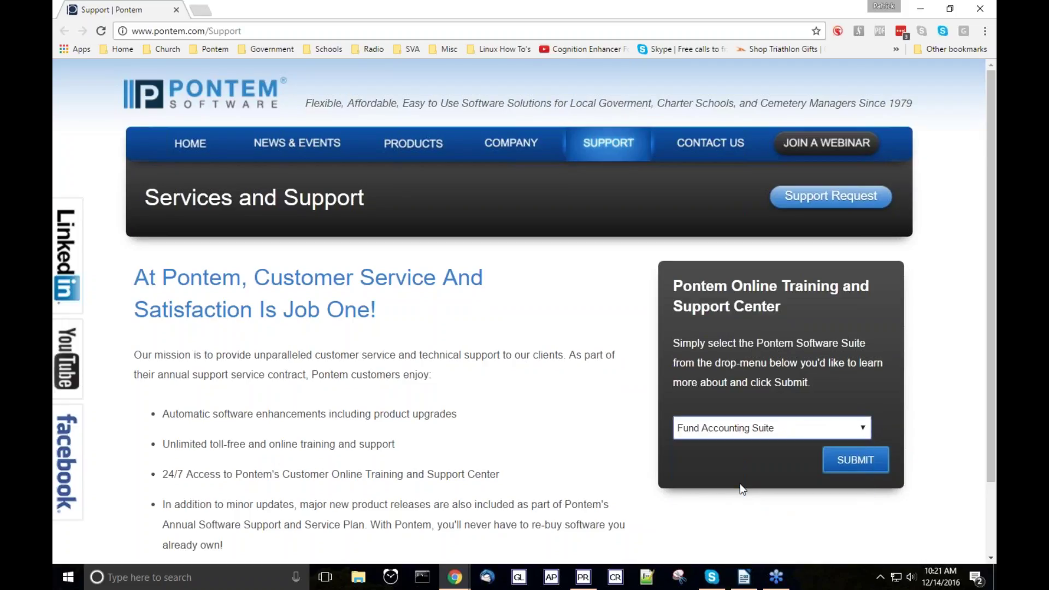
{"action": "left_click", "coordinate": [866, 462]}
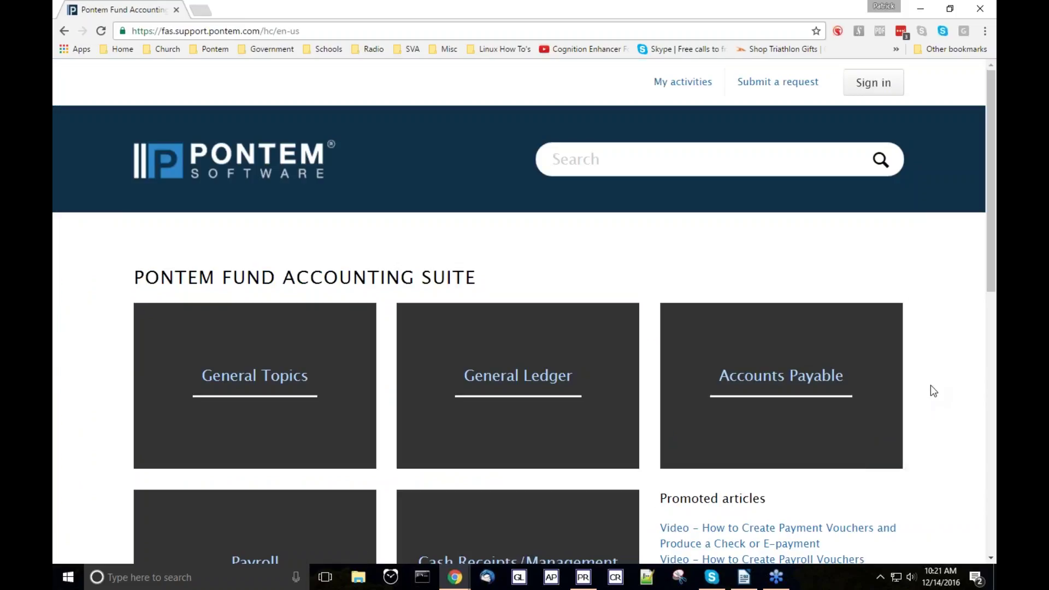
- Go to the Payroll topics in the support center and open the article "How to Create Payroll W-2's"
{"action": "scroll", "coordinate": [931, 385], "scroll_direction": "down", "scroll_amount": 3}
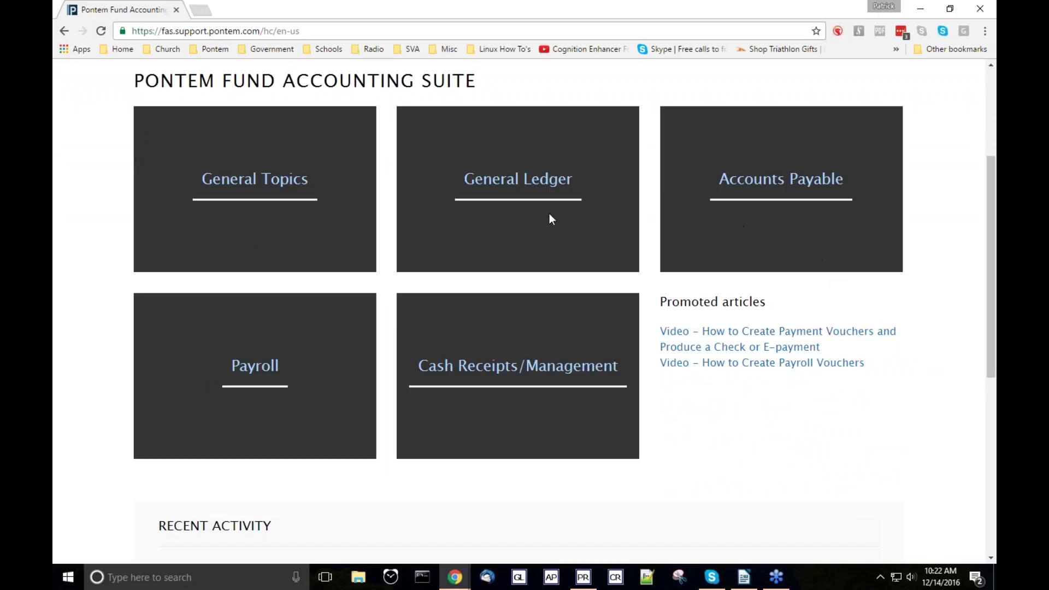
{"action": "left_click", "coordinate": [252, 372]}
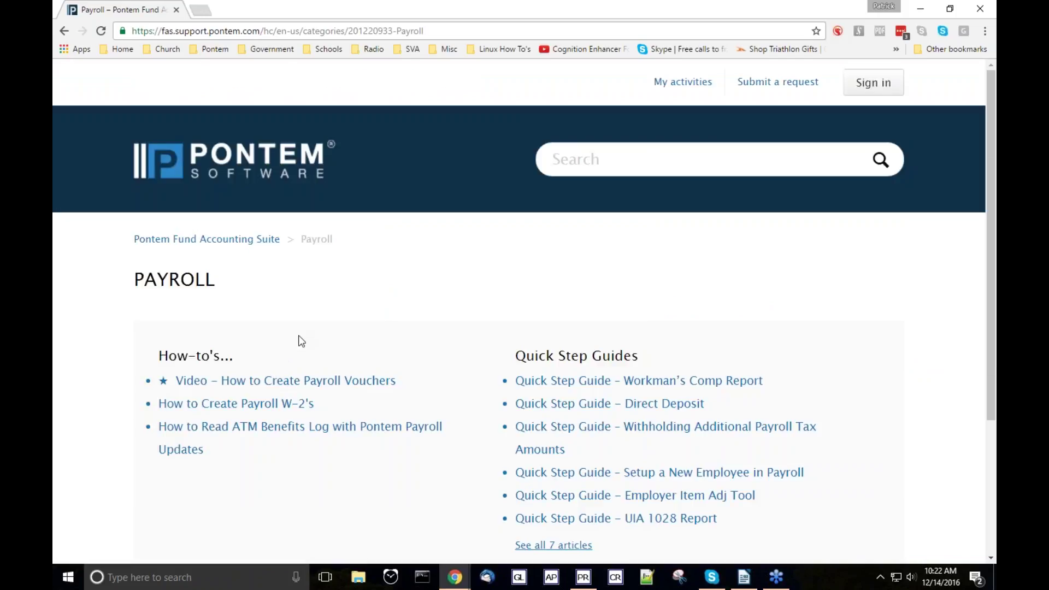
{"action": "scroll", "coordinate": [301, 342], "scroll_direction": "down", "scroll_amount": 1}
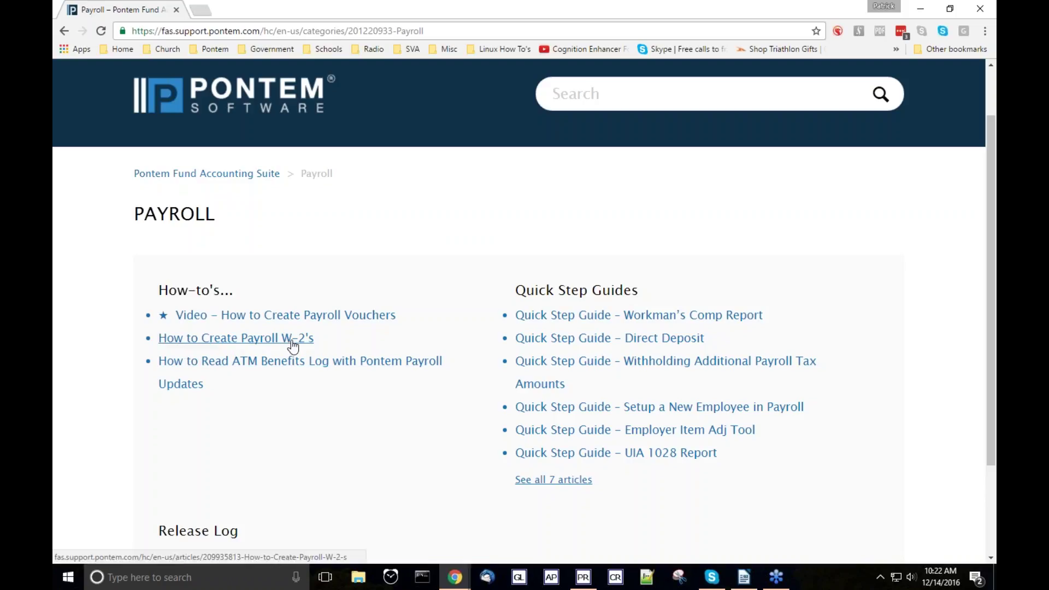
{"action": "left_click", "coordinate": [216, 341]}
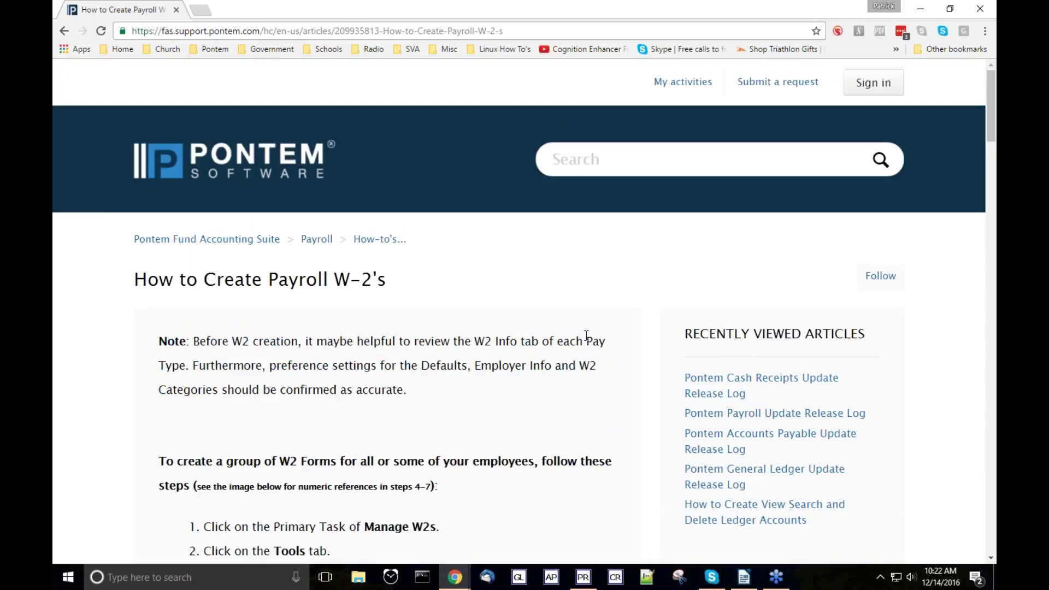
- Skim the W-2 article from creating W2s through the printing and E-File instructions, ending back at its beginning
{"action": "scroll", "coordinate": [586, 335], "scroll_direction": "down", "scroll_amount": 10}
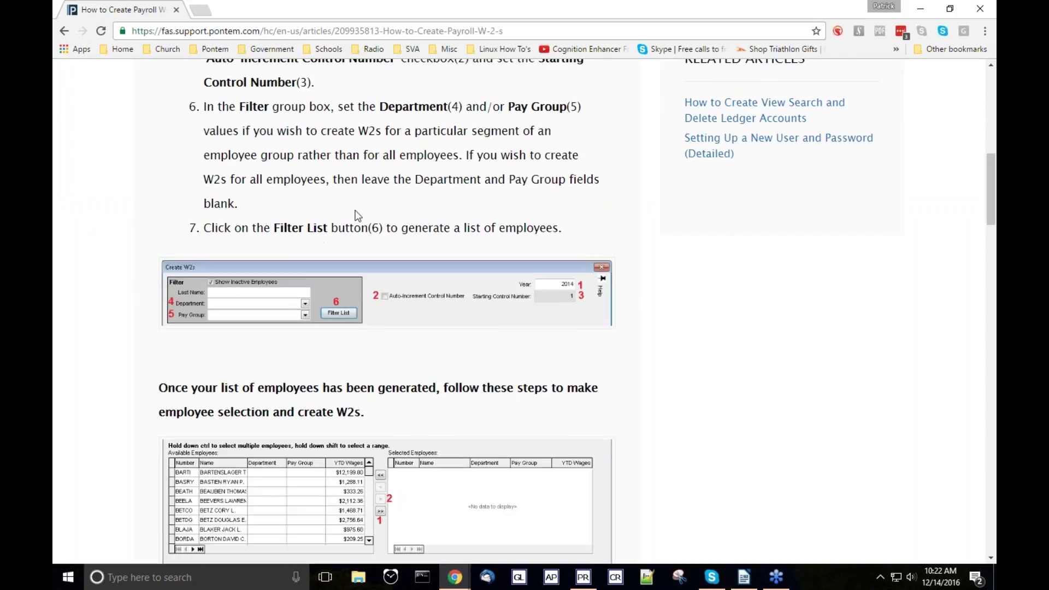
{"action": "scroll", "coordinate": [596, 244], "scroll_direction": "down", "scroll_amount": 3}
{"action": "scroll", "coordinate": [625, 242], "scroll_direction": "down", "scroll_amount": 16}
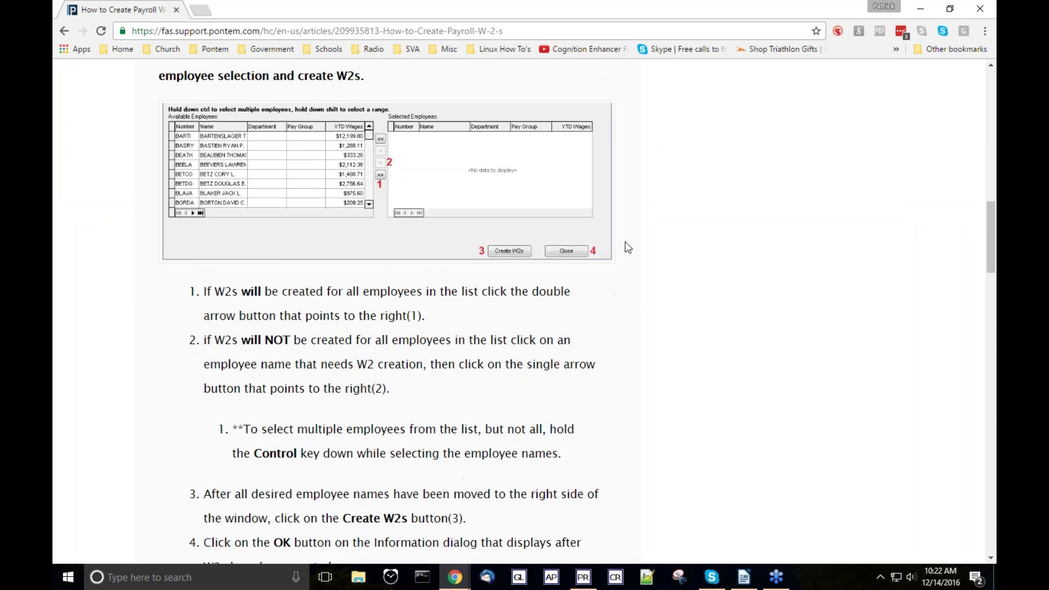
{"action": "scroll", "coordinate": [626, 242], "scroll_direction": "down", "scroll_amount": 10}
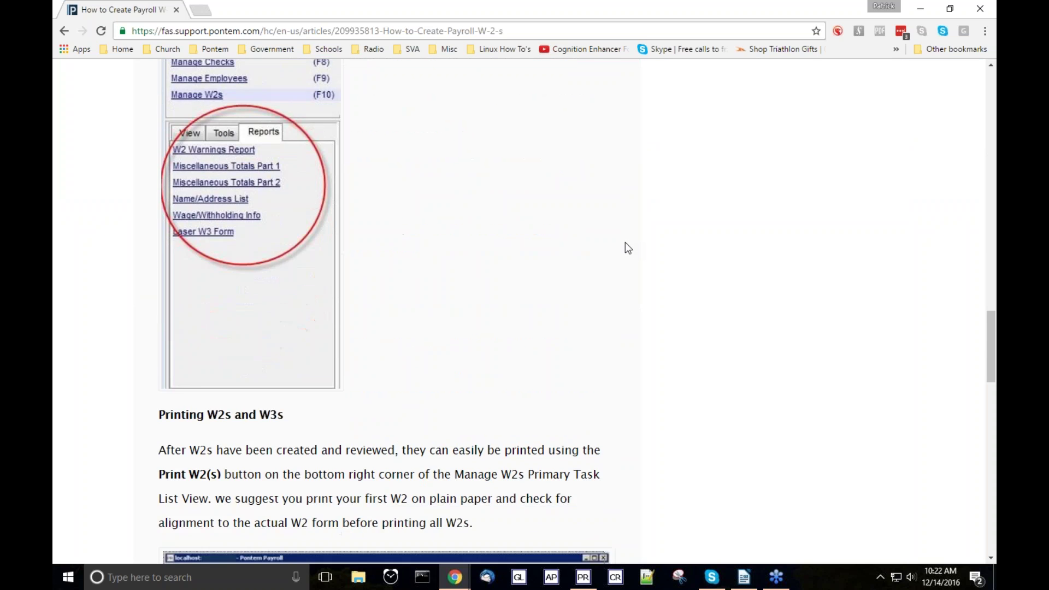
{"action": "scroll", "coordinate": [626, 241], "scroll_direction": "down", "scroll_amount": 4}
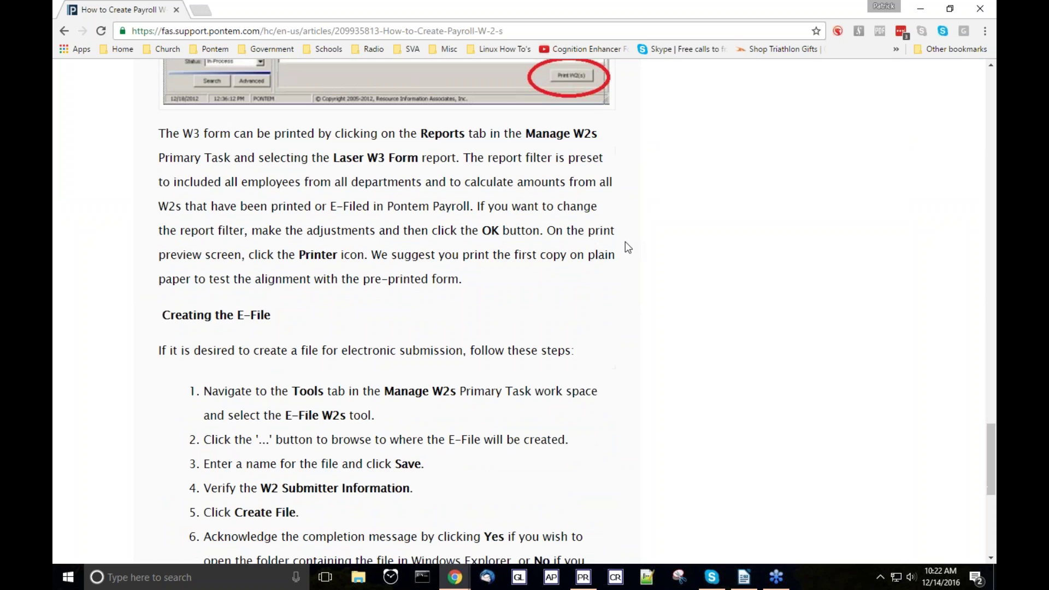
{"action": "scroll", "coordinate": [625, 242], "scroll_direction": "up", "scroll_amount": 13}
{"action": "scroll", "coordinate": [628, 247], "scroll_direction": "up", "scroll_amount": 20}
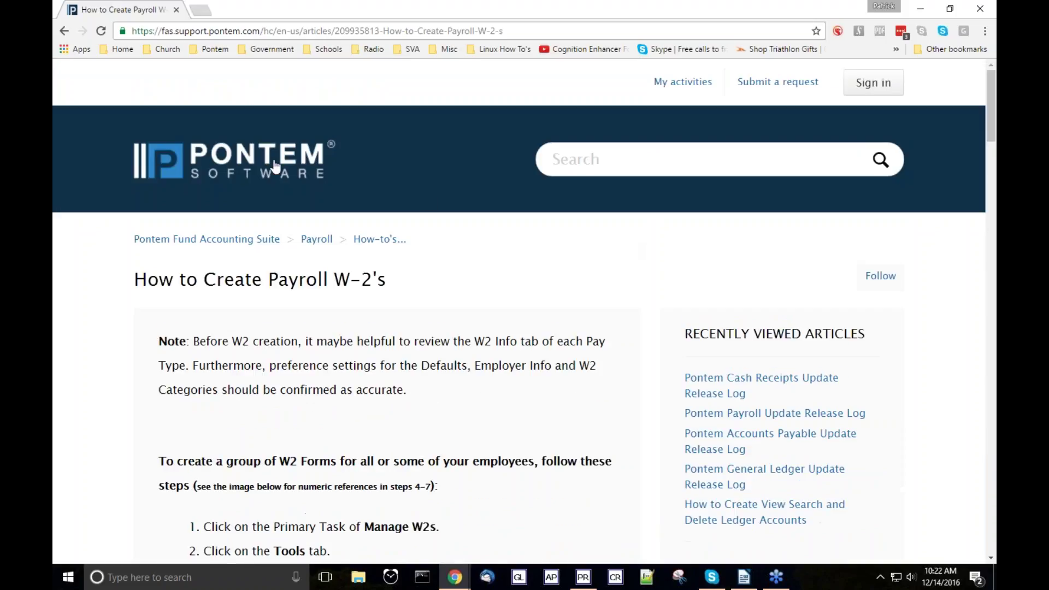
- Return to the Fund Accounting Suite support home page and search the knowledge base for "w2"
{"action": "left_click", "coordinate": [584, 162]}
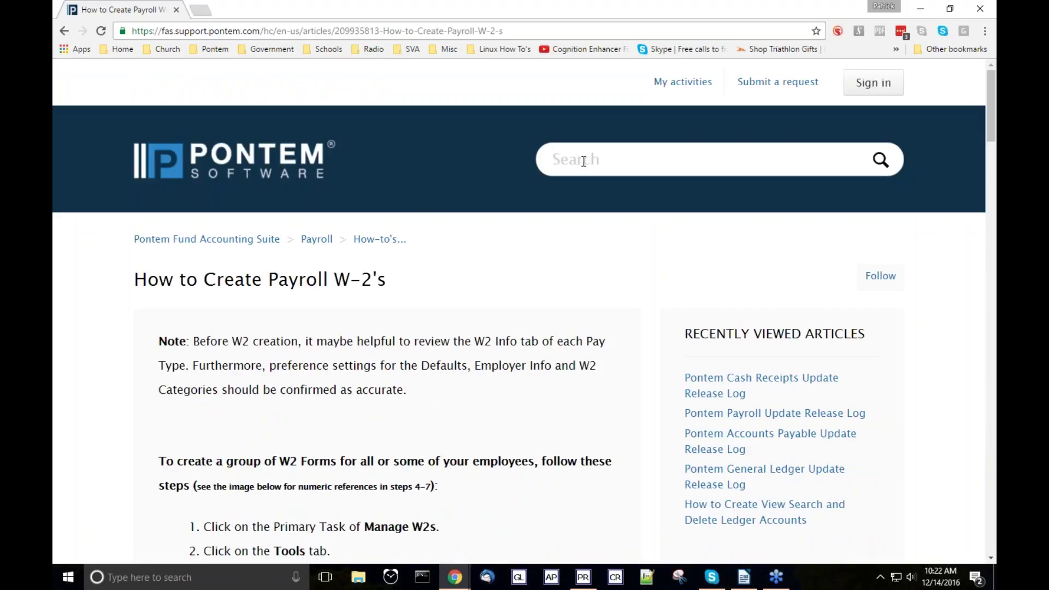
{"action": "left_click", "coordinate": [182, 246]}
{"action": "left_click", "coordinate": [587, 158]}
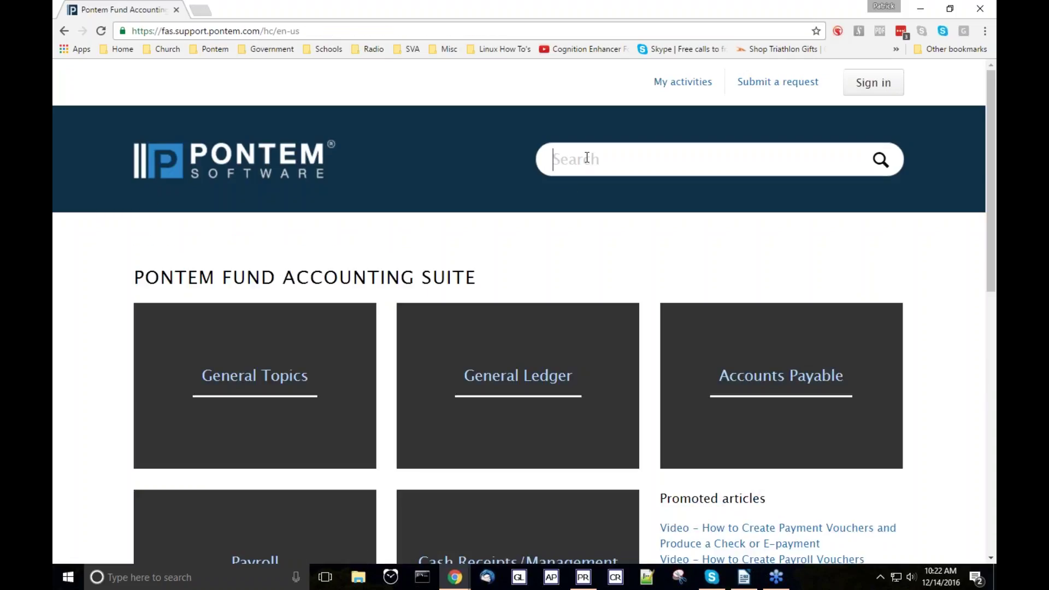
{"action": "type", "text": "w2"}
{"action": "key", "text": "Return"}
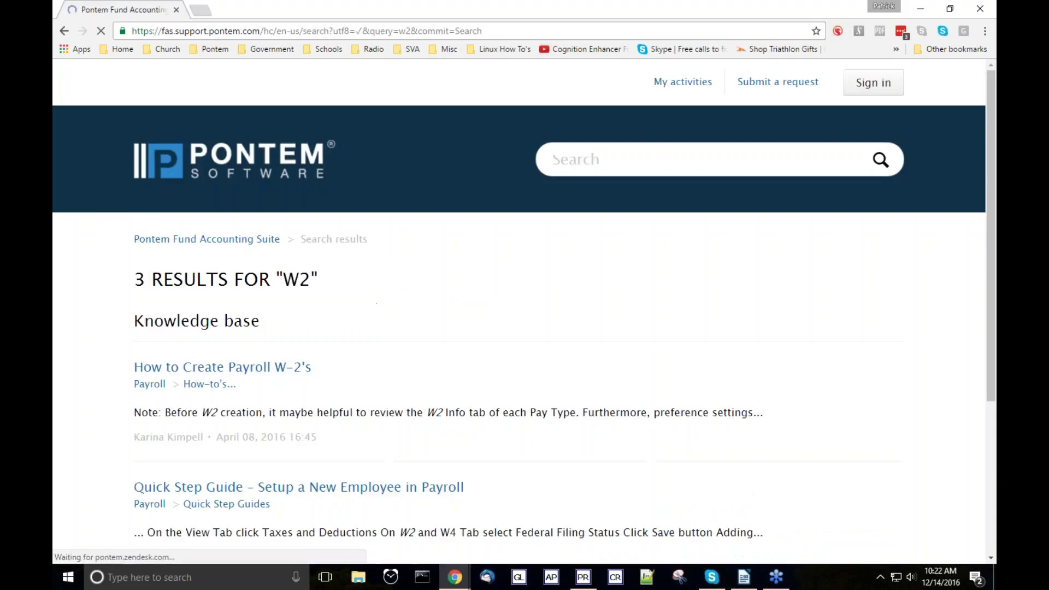
- Review the search results, reopen the "How to Create Payroll W-2's" article, and return to the Payroll topics
{"action": "scroll", "coordinate": [297, 385], "scroll_direction": "down", "scroll_amount": 4}
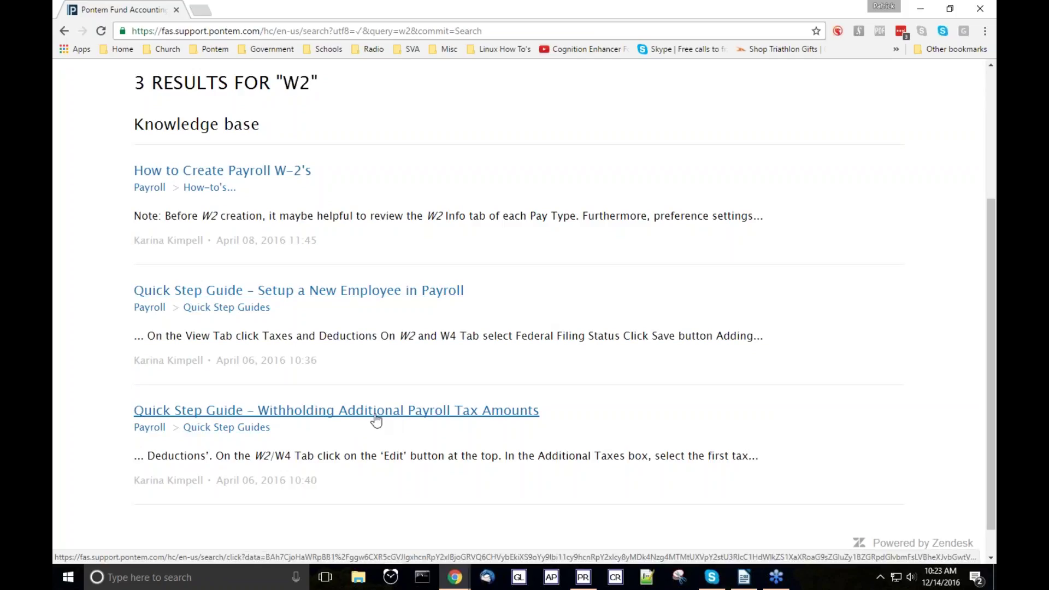
{"action": "scroll", "coordinate": [209, 361], "scroll_direction": "up", "scroll_amount": 3}
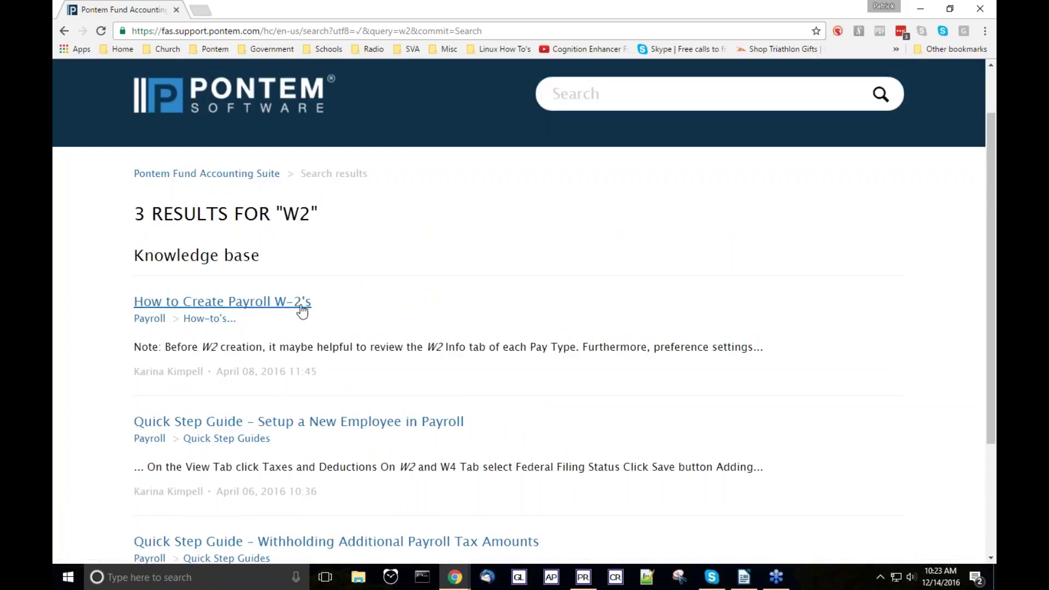
{"action": "left_click", "coordinate": [285, 304]}
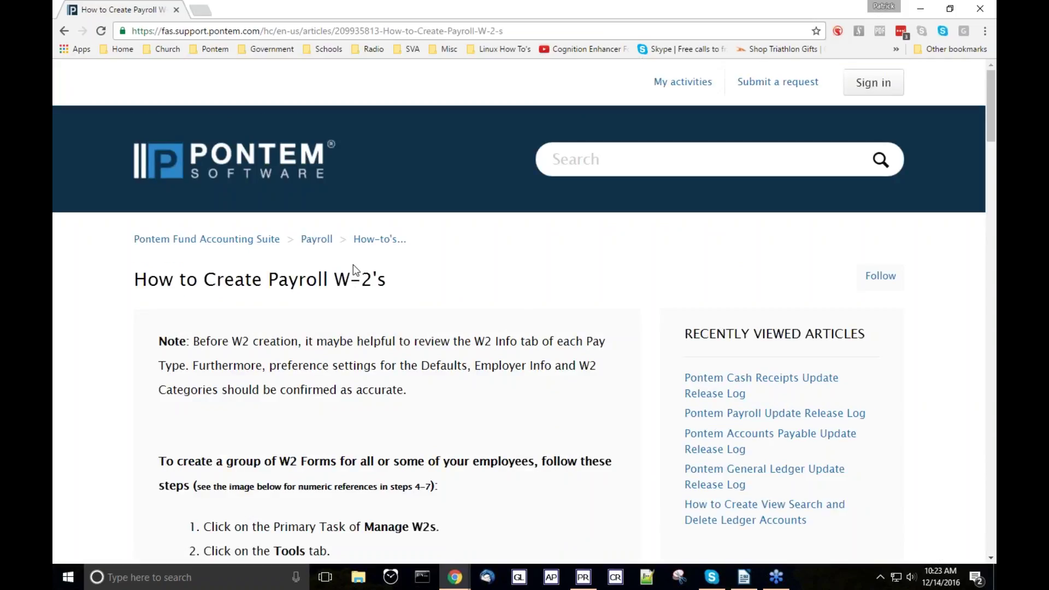
{"action": "scroll", "coordinate": [353, 265], "scroll_direction": "down", "scroll_amount": 3}
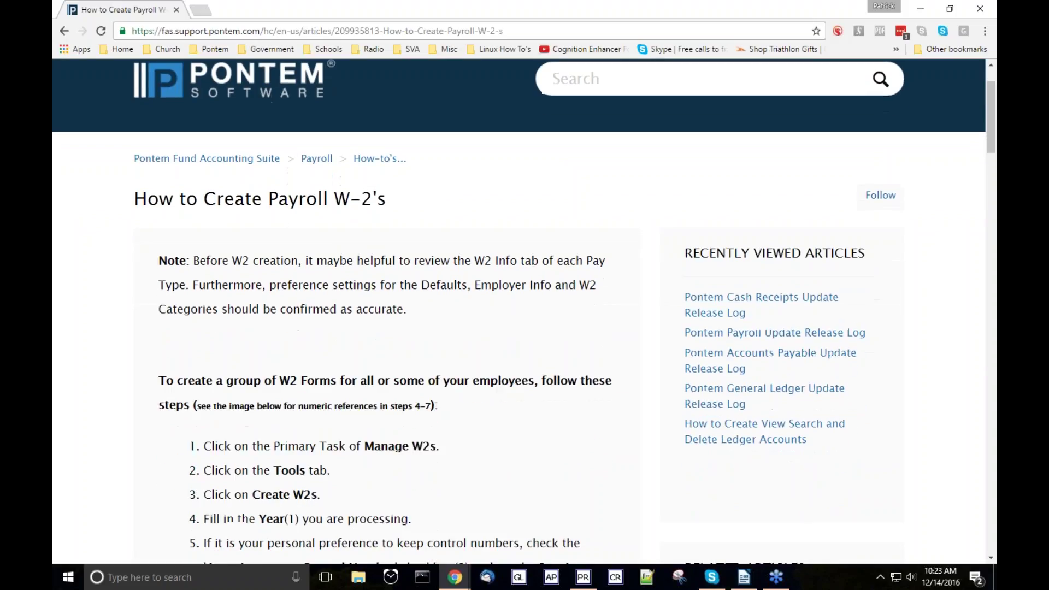
{"action": "scroll", "coordinate": [319, 172], "scroll_direction": "up", "scroll_amount": 1}
{"action": "left_click", "coordinate": [318, 172]}
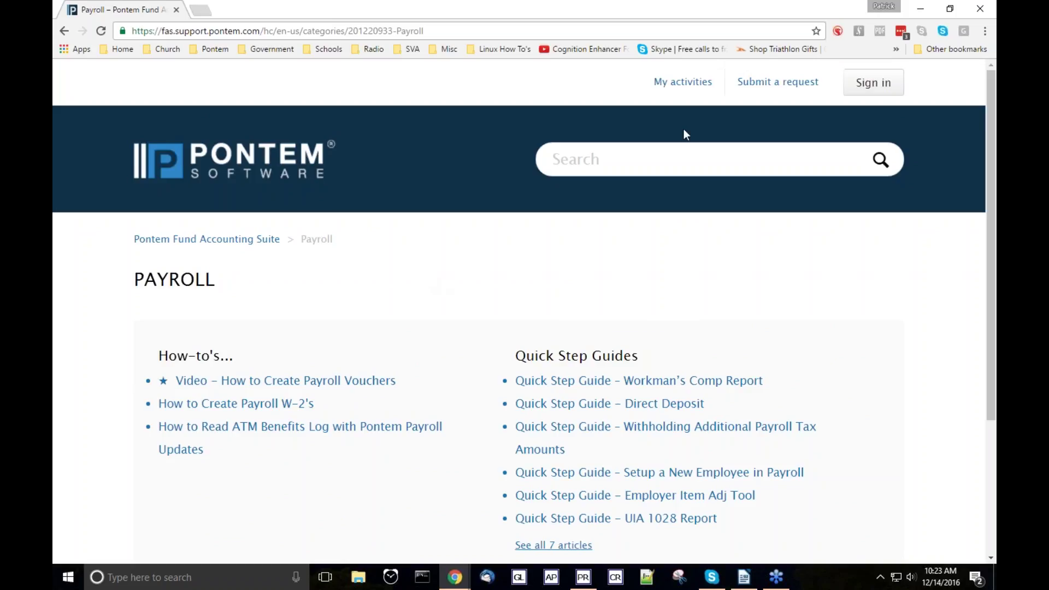
- Switch back to Pontem Payroll and display the tools available for managing W2s
{"action": "left_click", "coordinate": [923, 10]}
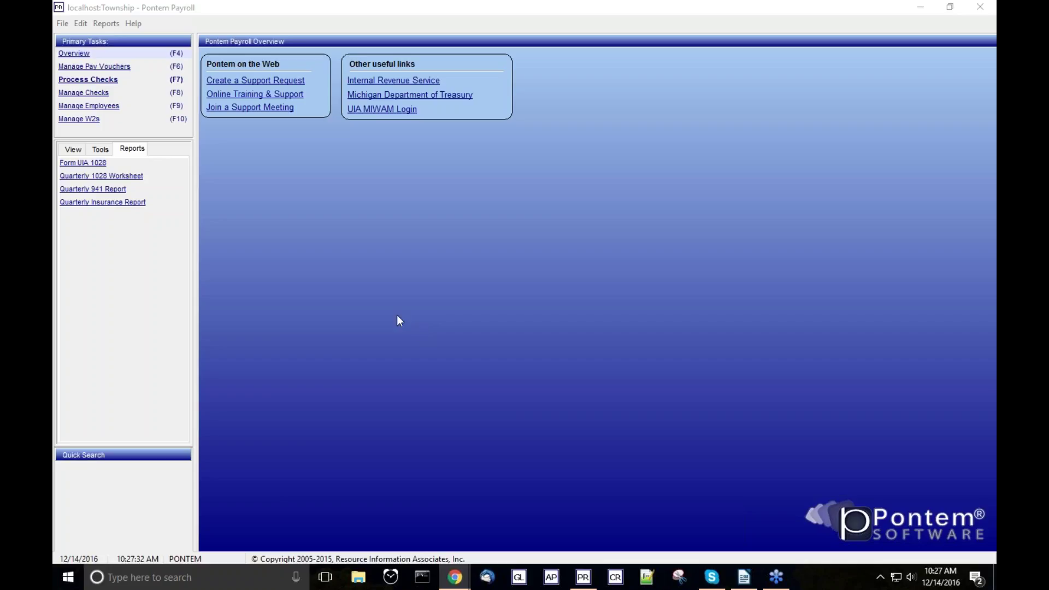
{"action": "left_click", "coordinate": [82, 120]}
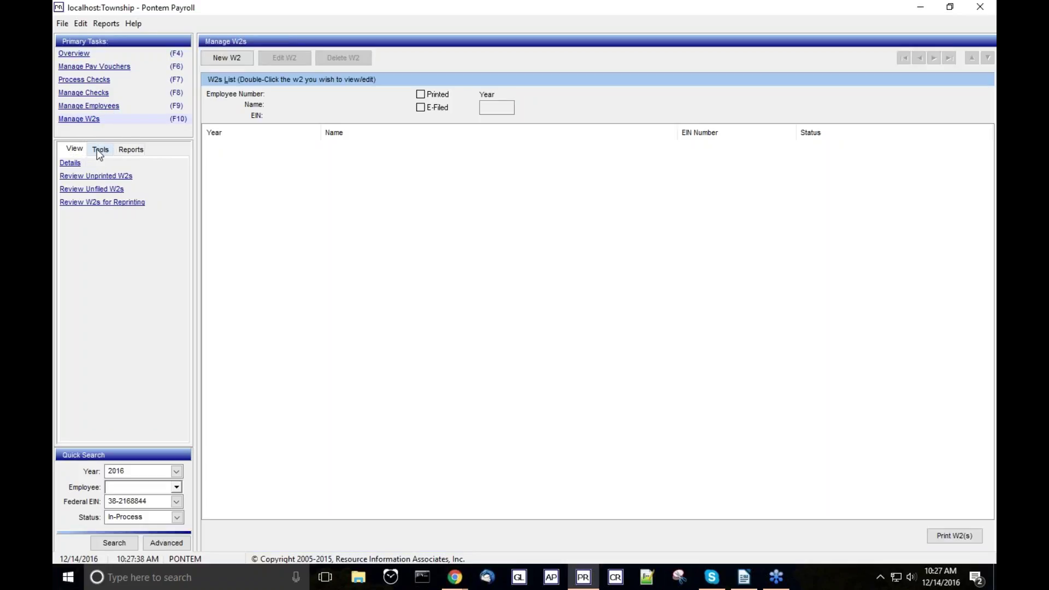
{"action": "left_click", "coordinate": [99, 151]}
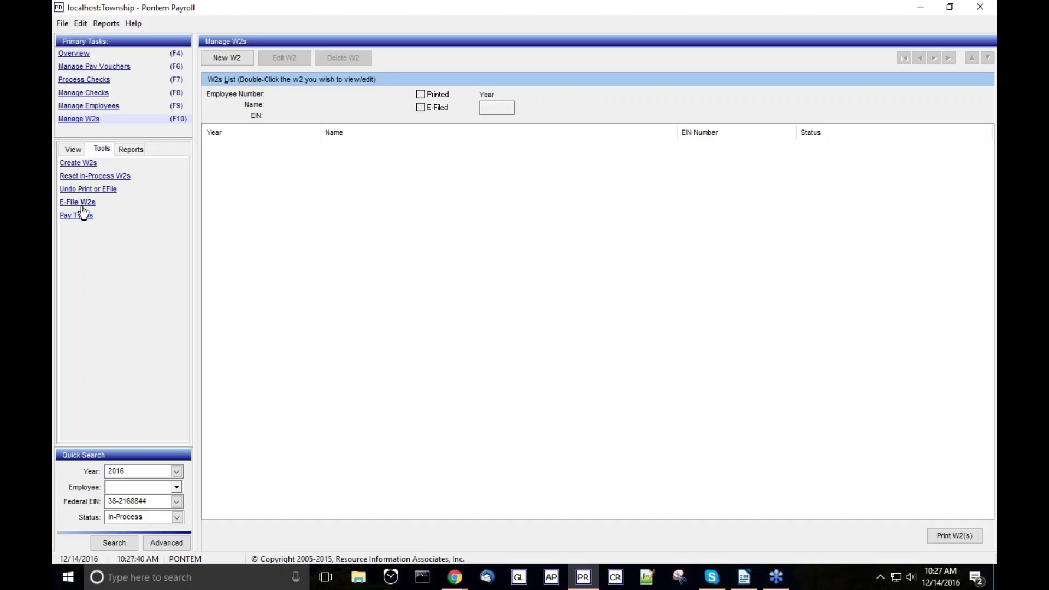